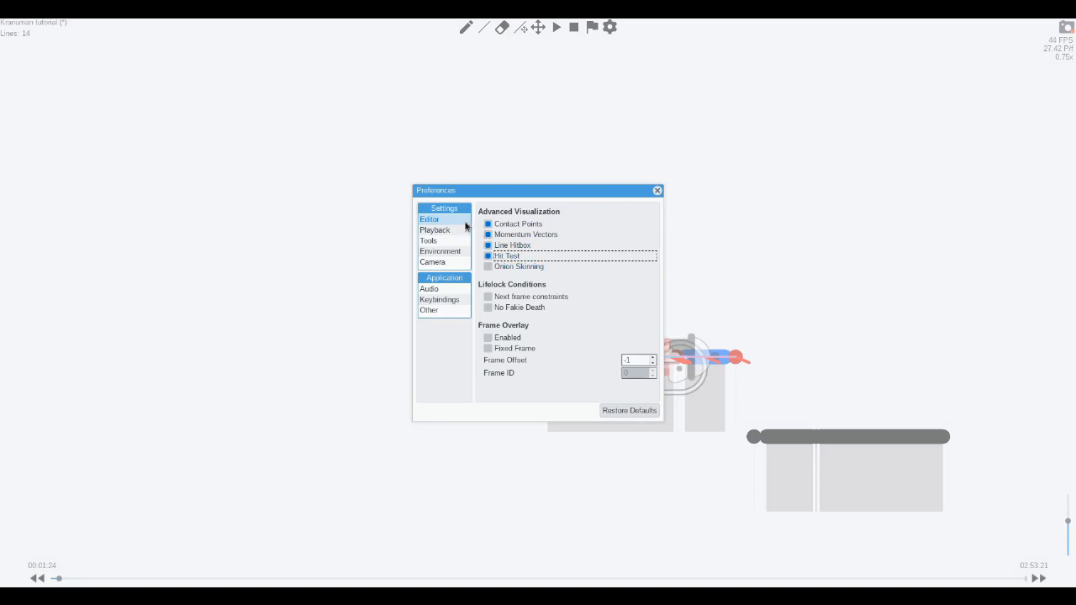
# Step: Enable Onion Skinning in the editor preferences, close them, and view the rider's ghost frames around the track lines
pyautogui.click(509, 267)
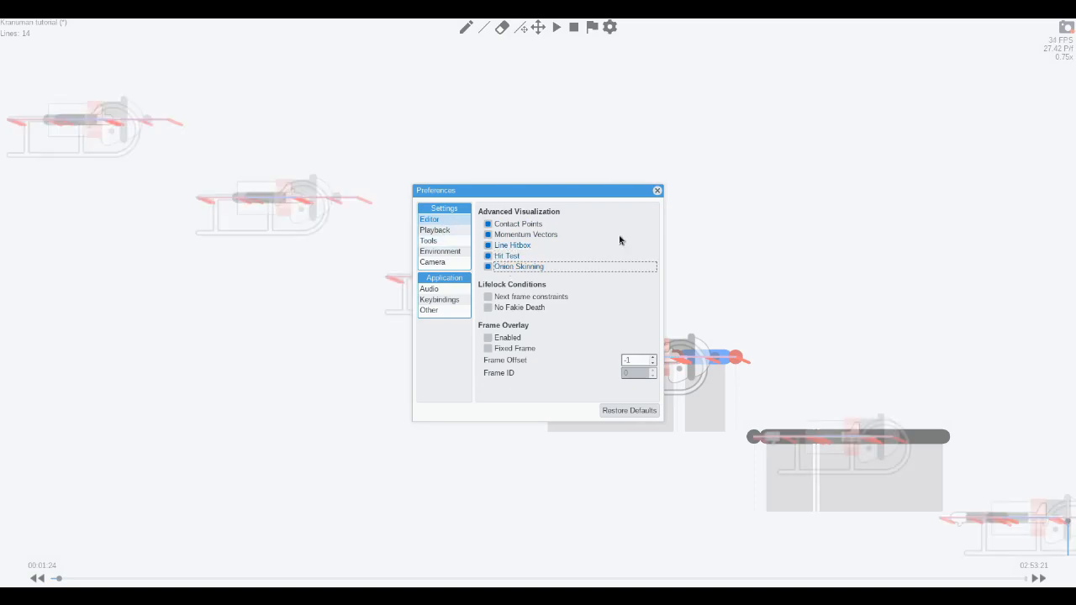
pyautogui.click(657, 191)
pyautogui.moveTo(648, 300); pyautogui.dragTo(502, 249)
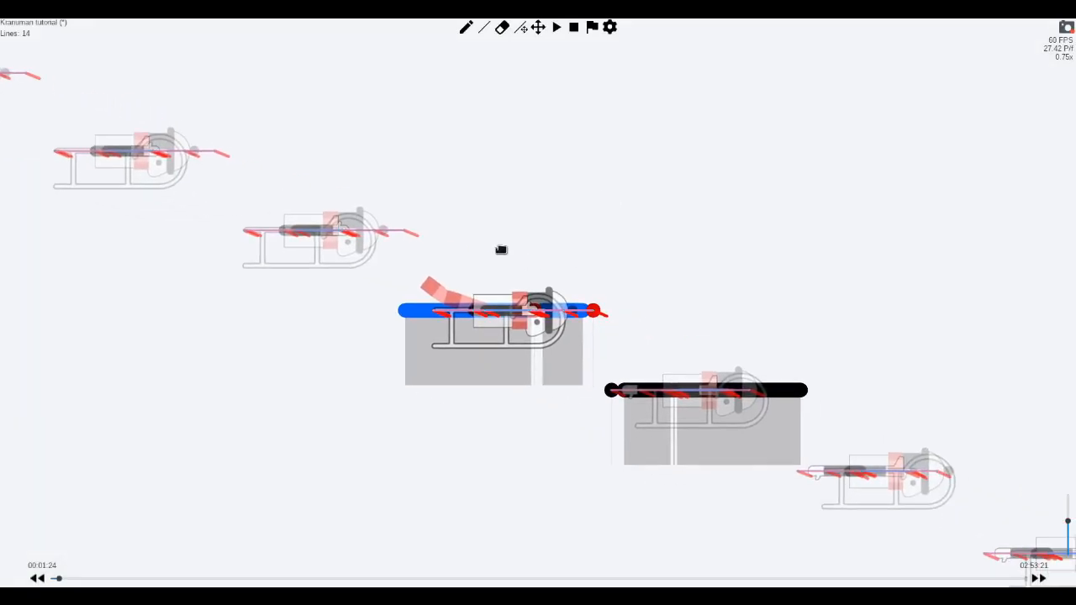
pyautogui.scroll(4, 516, 257)
pyautogui.moveTo(639, 288); pyautogui.dragTo(475, 166)
pyautogui.scroll(-2, 441, 187)
pyautogui.scroll(-2, 447, 185)
pyautogui.scroll(2, 502, 217)
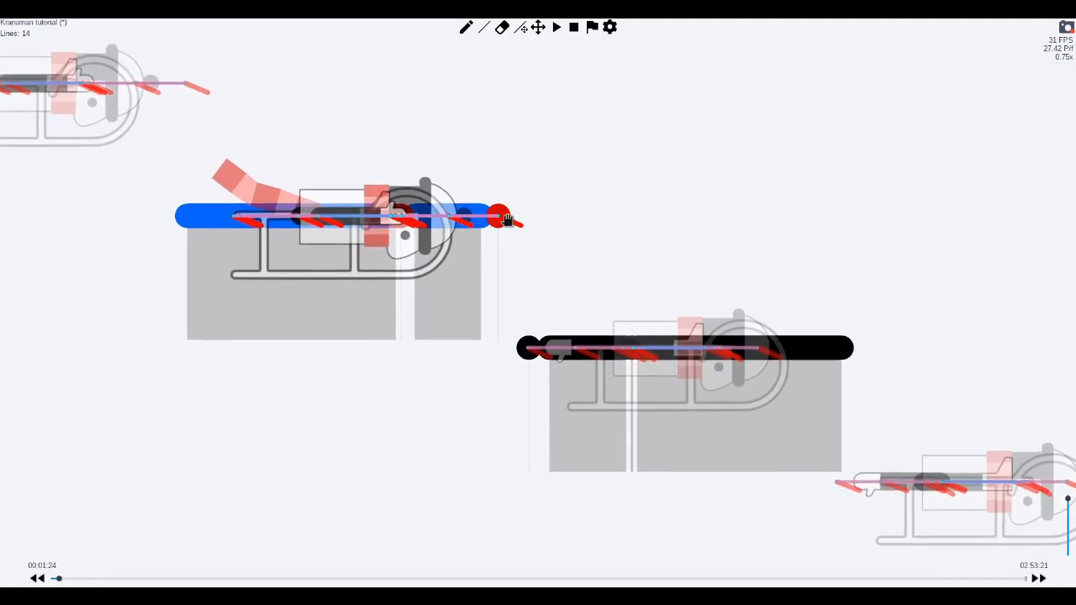
# Step: Sketch a freehand left-pointing arrow above the blue lines with the Pencil and undo it
pyautogui.click(467, 28)
pyautogui.moveTo(490, 83); pyautogui.dragTo(354, 86)
pyautogui.moveTo(369, 49)
pyautogui.mouseDown()
pyautogui.moveTo(336, 60)
pyautogui.moveTo(305, 116)
pyautogui.mouseUp()
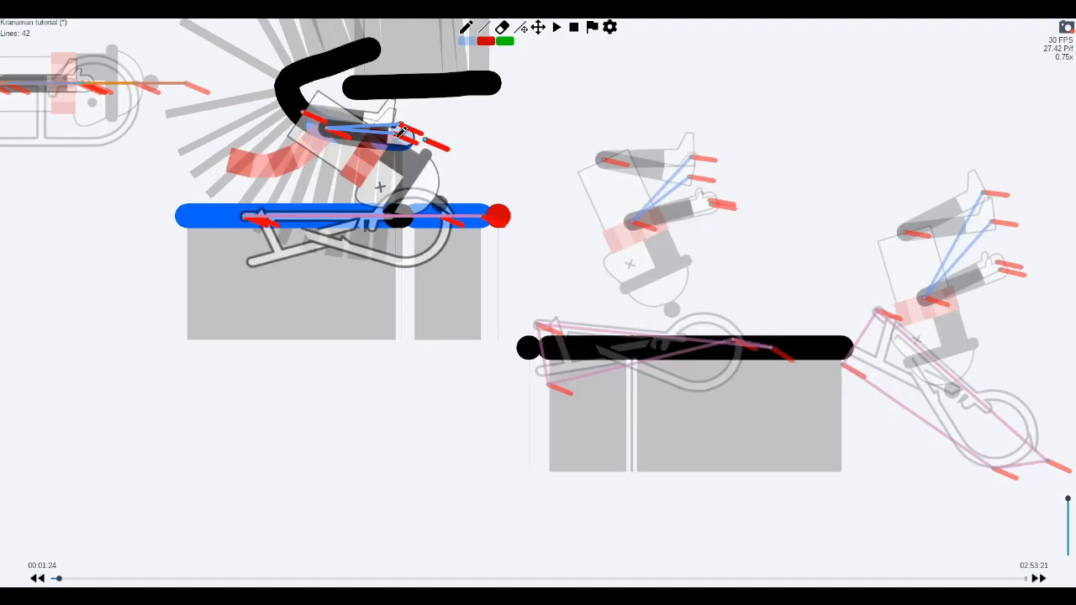
pyautogui.hotkey('ctrl', 'z')
pyautogui.hotkey('ctrl', 'z')
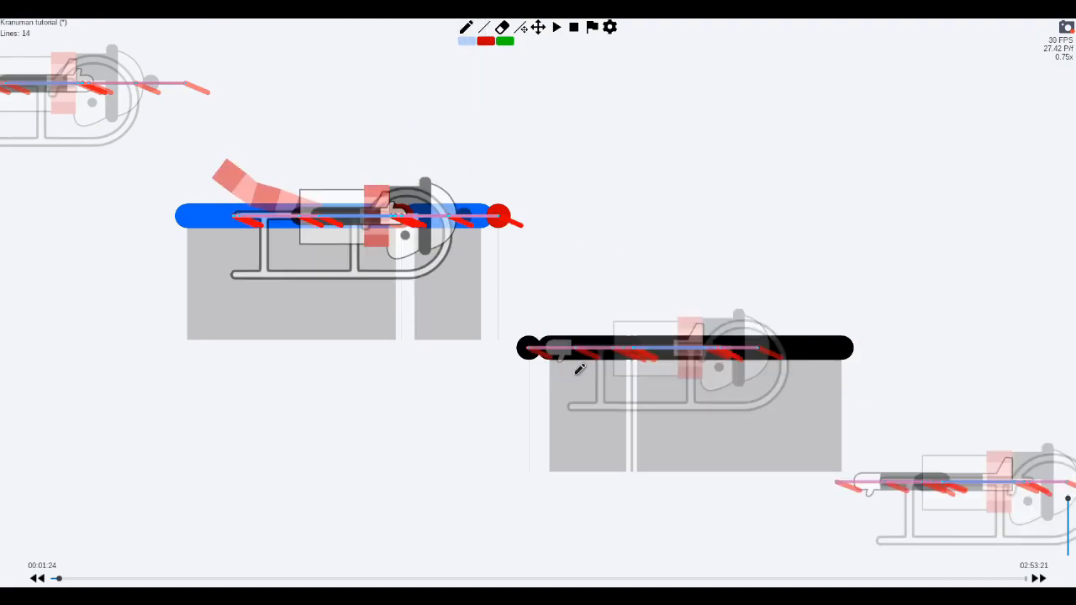
# Step: Sketch a freehand right-pointing arrow below the track lines with the Pencil and undo it
pyautogui.scroll(-2, 519, 309)
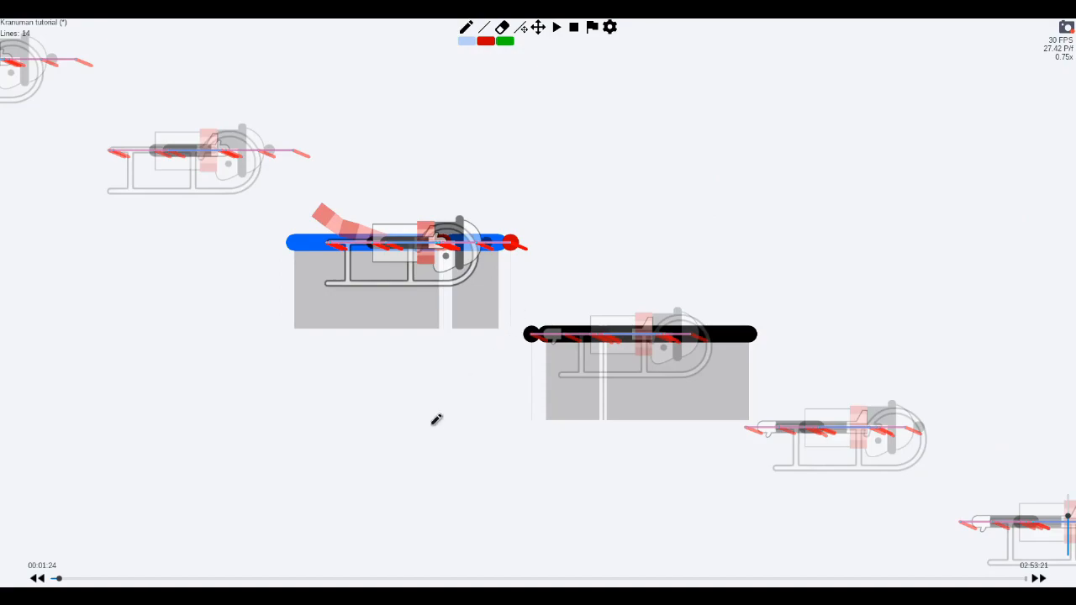
pyautogui.moveTo(414, 448); pyautogui.dragTo(514, 452)
pyautogui.moveTo(487, 416)
pyautogui.mouseDown()
pyautogui.moveTo(564, 497)
pyautogui.moveTo(496, 506)
pyautogui.mouseUp()
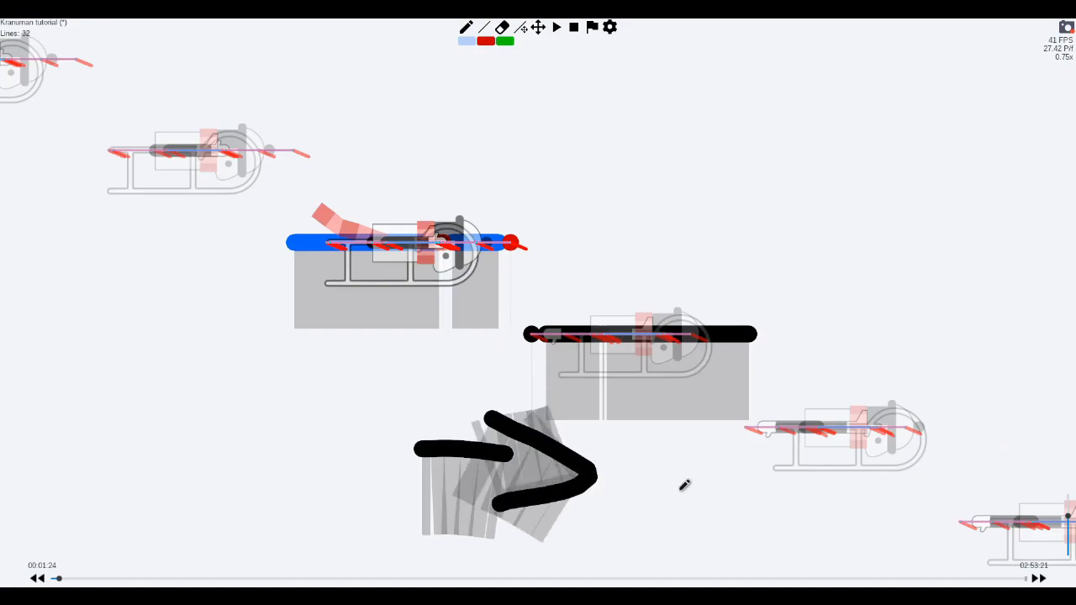
pyautogui.hotkey('ctrl', 'z')
pyautogui.hotkey('ctrl', 'z')
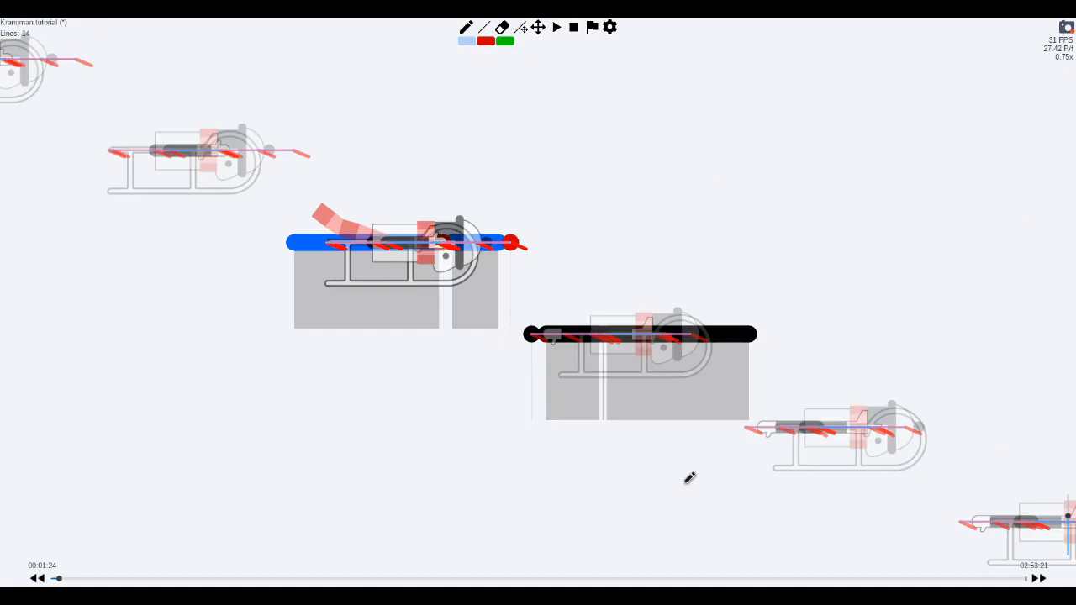
# Step: Examine the sled's contact points and momentum vectors around the blue and red lines at close range
pyautogui.scroll(2, 637, 361)
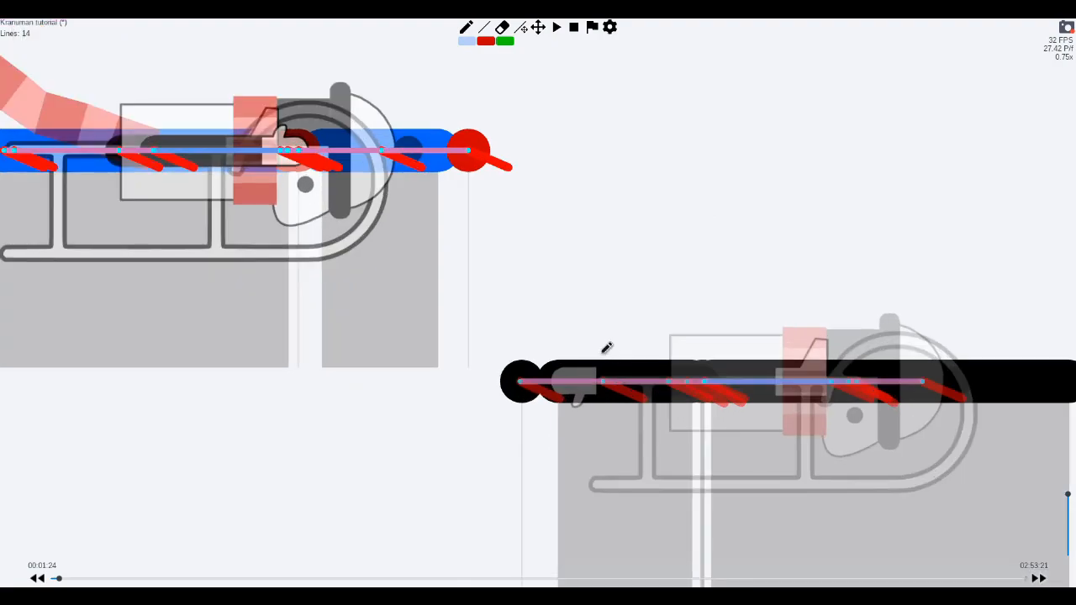
pyautogui.press('r')
pyautogui.press('t')
pyautogui.moveTo(471, 244); pyautogui.dragTo(663, 348)
pyautogui.scroll(2, 579, 309)
pyautogui.moveTo(579, 310); pyautogui.dragTo(637, 367)
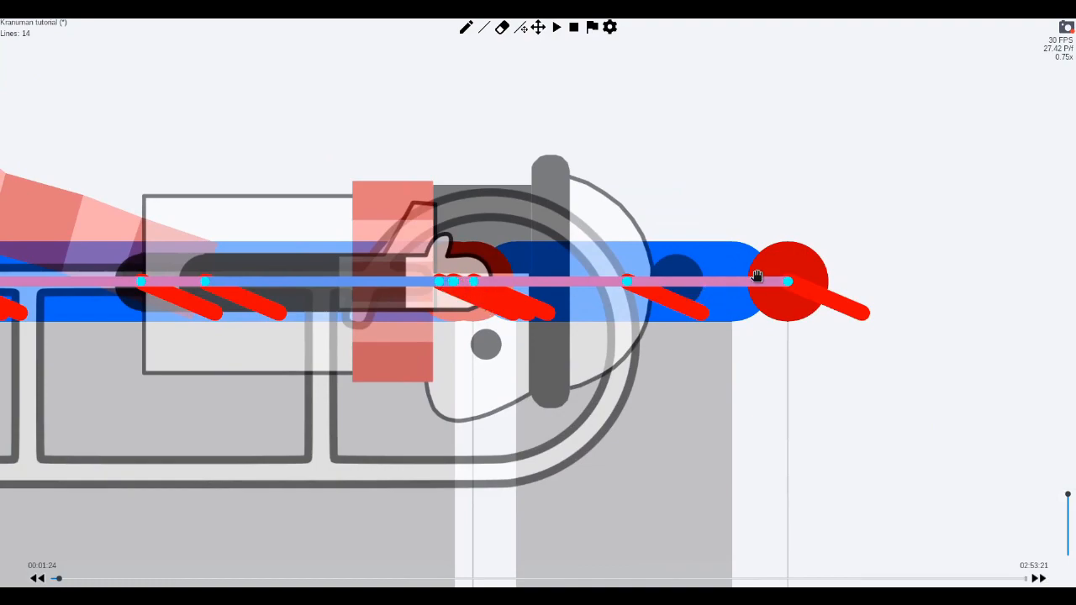
pyautogui.scroll(-4, 659, 285)
pyautogui.scroll(-3, 709, 279)
# Step: Draw a horizontal line in the empty area above the black line and shorten it to about half its length
pyautogui.moveTo(685, 255); pyautogui.dragTo(622, 307)
pyautogui.press('q')
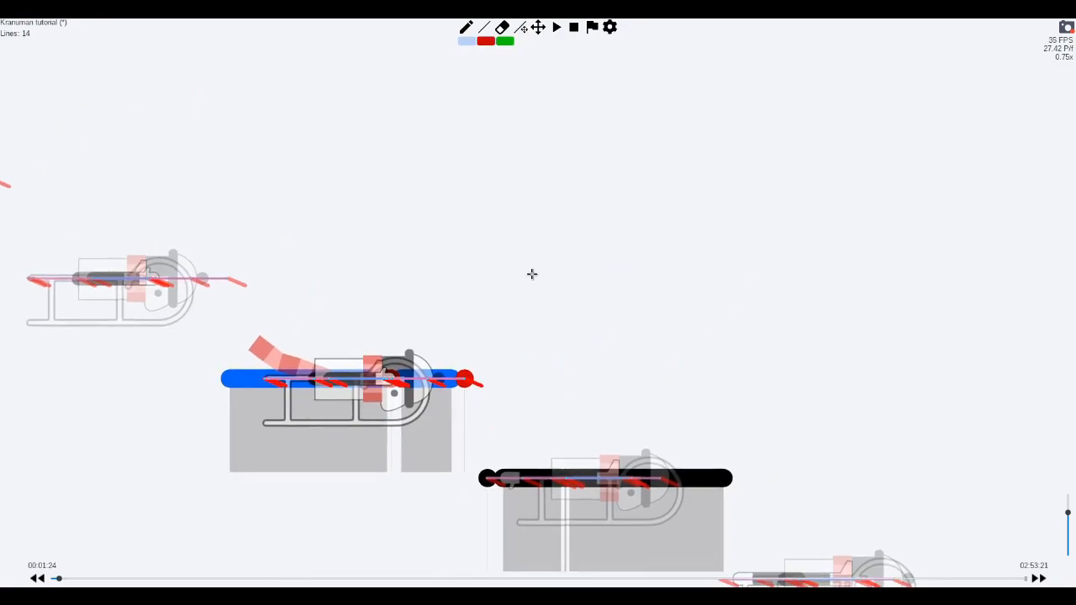
pyautogui.moveTo(514, 263); pyautogui.dragTo(607, 264)
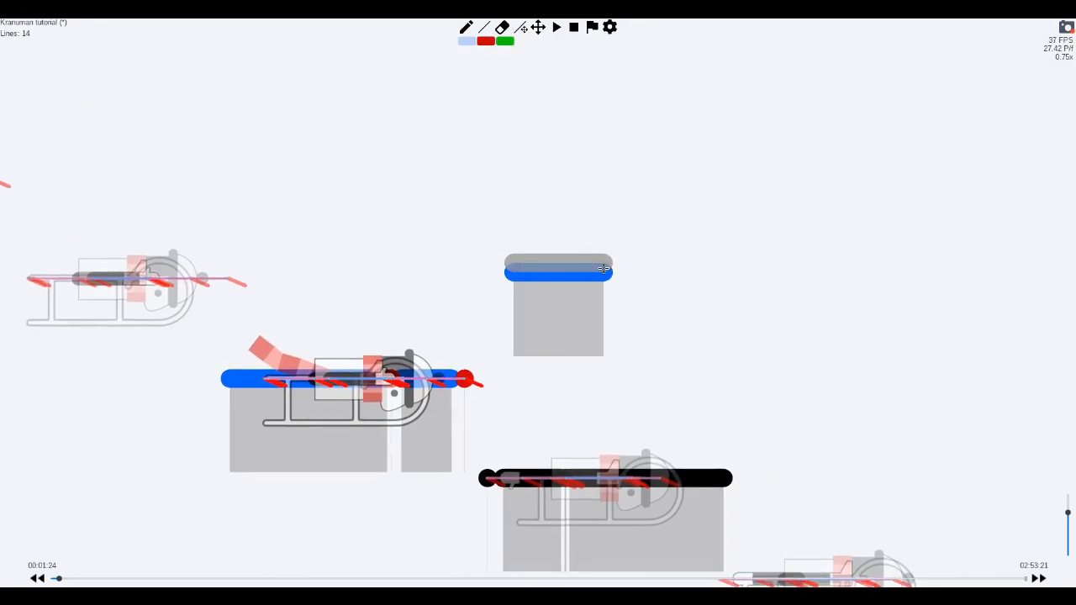
pyautogui.scroll(3, 627, 279)
pyautogui.press('r')
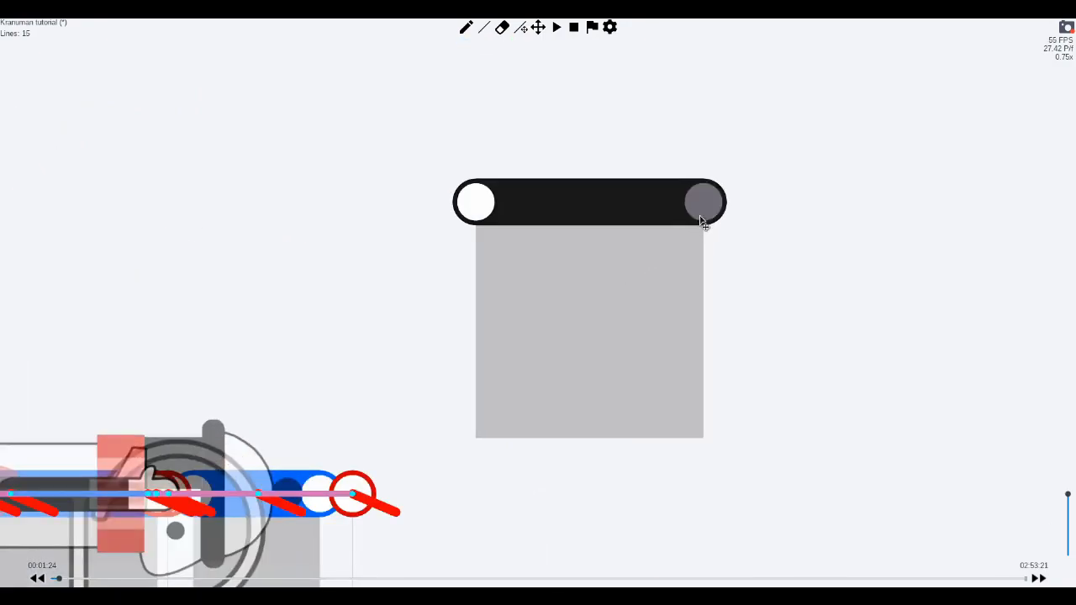
pyautogui.moveTo(707, 206)
pyautogui.mouseDown()
pyautogui.moveTo(558, 203)
pyautogui.moveTo(584, 206)
pyautogui.mouseUp()
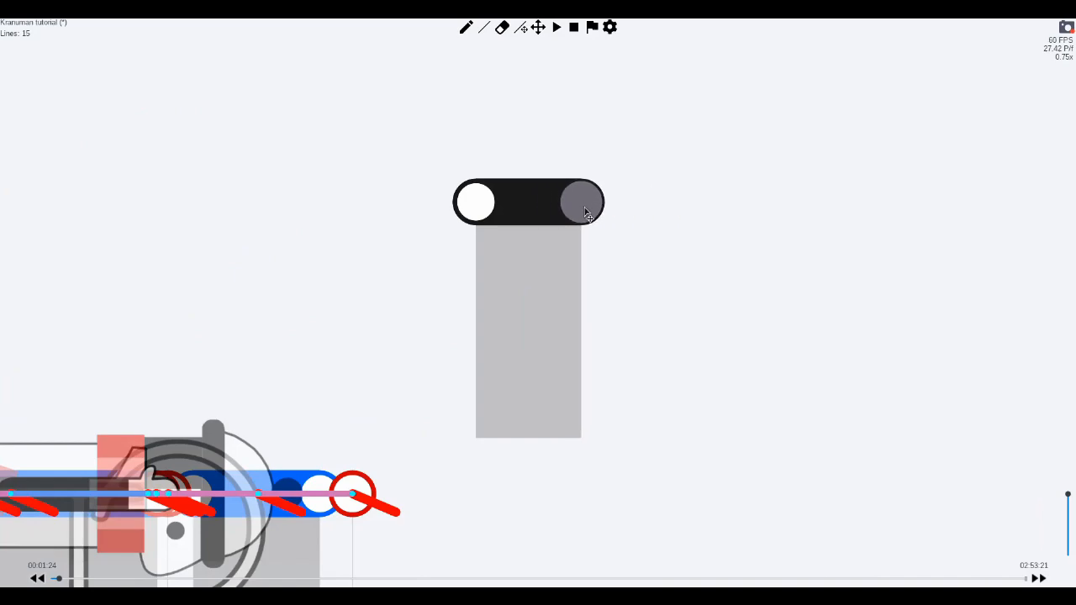
# Step: Draw a tiny dot-like line just beyond the far end of the shortened horizontal line
pyautogui.press('q')
pyautogui.moveTo(661, 267)
pyautogui.mouseDown()
pyautogui.moveTo(597, 212)
pyautogui.moveTo(728, 226)
pyautogui.moveTo(610, 224)
pyautogui.moveTo(790, 238)
pyautogui.moveTo(588, 242)
pyautogui.moveTo(725, 236)
pyautogui.moveTo(742, 244)
pyautogui.moveTo(651, 247)
pyautogui.moveTo(718, 249)
pyautogui.moveTo(668, 248)
pyautogui.mouseUp()
pyautogui.press('r')
# Step: Examine the contact points near the rider's hands, where the small red lines overlap the blue line
pyautogui.press('space')
pyautogui.moveTo(492, 358); pyautogui.dragTo(798, 204)
pyautogui.scroll(10, 676, 328)
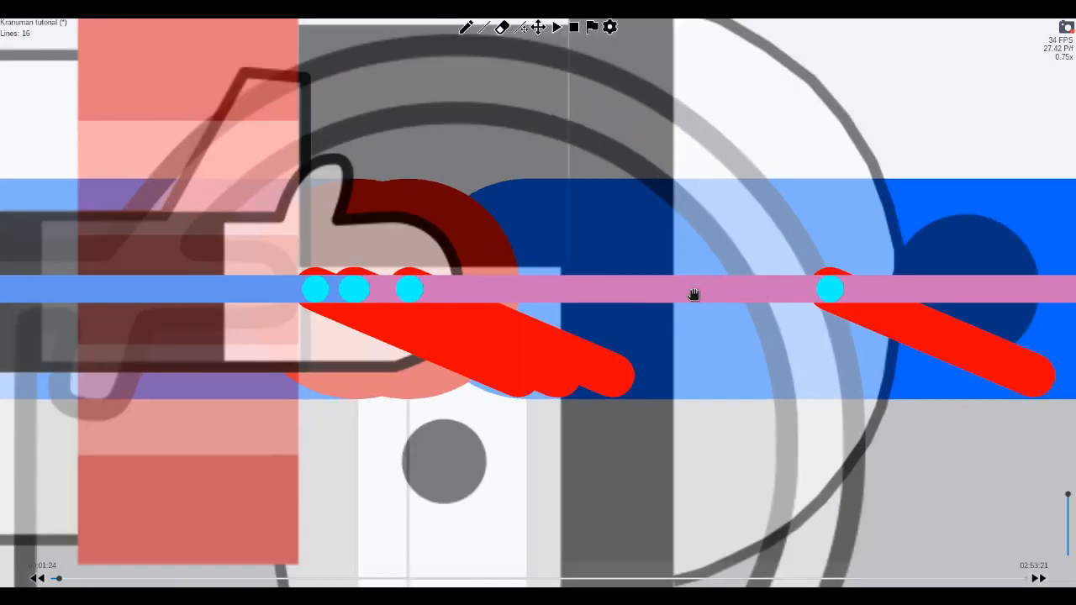
pyautogui.scroll(1, 652, 295)
pyautogui.moveTo(455, 310); pyautogui.dragTo(576, 317)
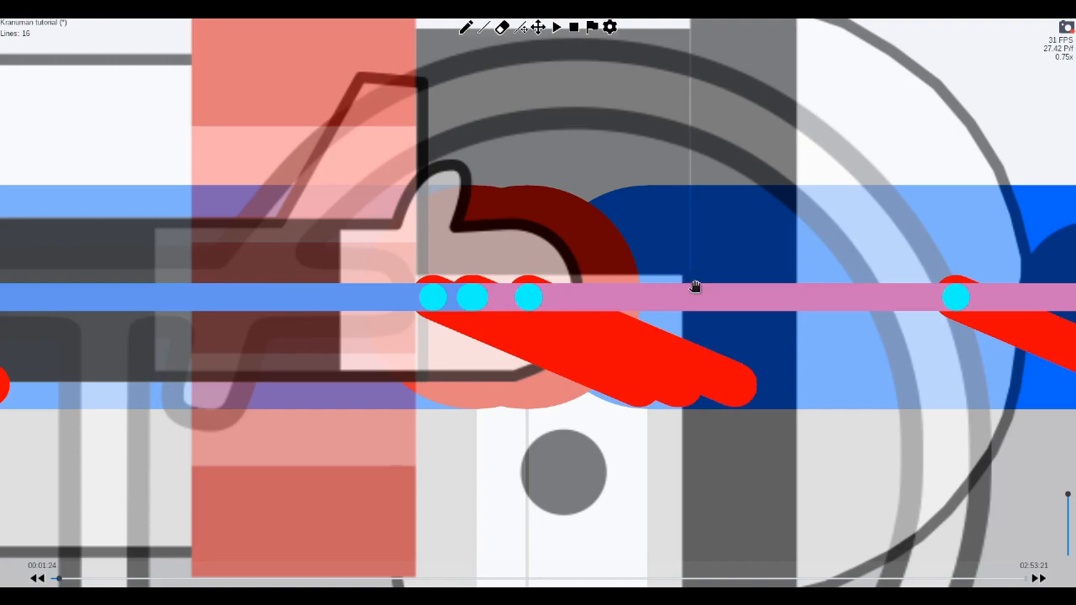
# Step: Try shifting the red dot-like line at the sled's nose back toward the blue line, and return it to the nose contact point
pyautogui.scroll(-4, 677, 327)
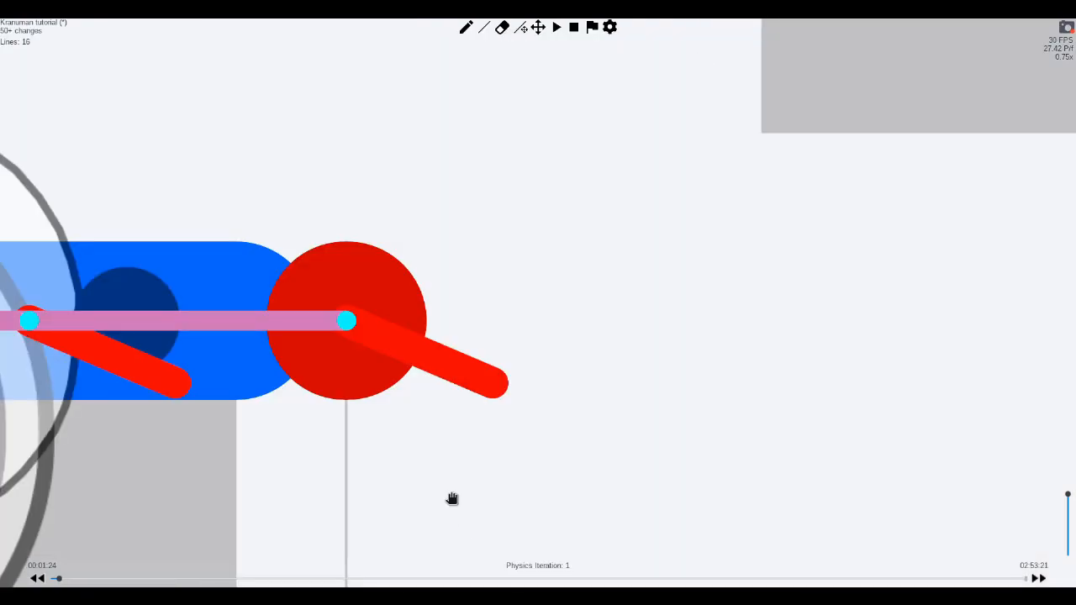
pyautogui.press('r')
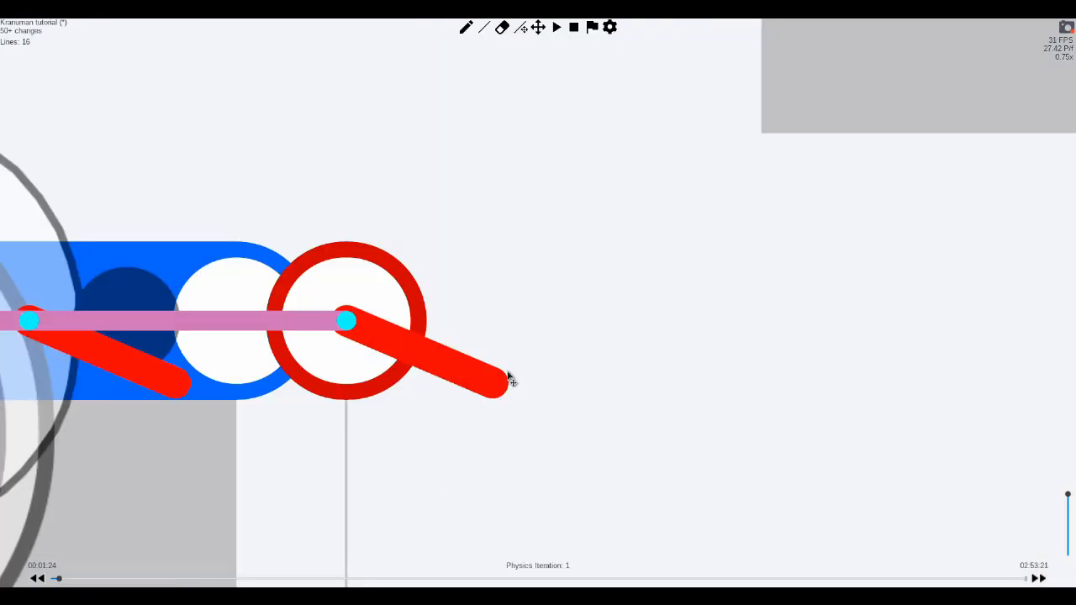
pyautogui.moveTo(371, 313); pyautogui.dragTo(308, 298)
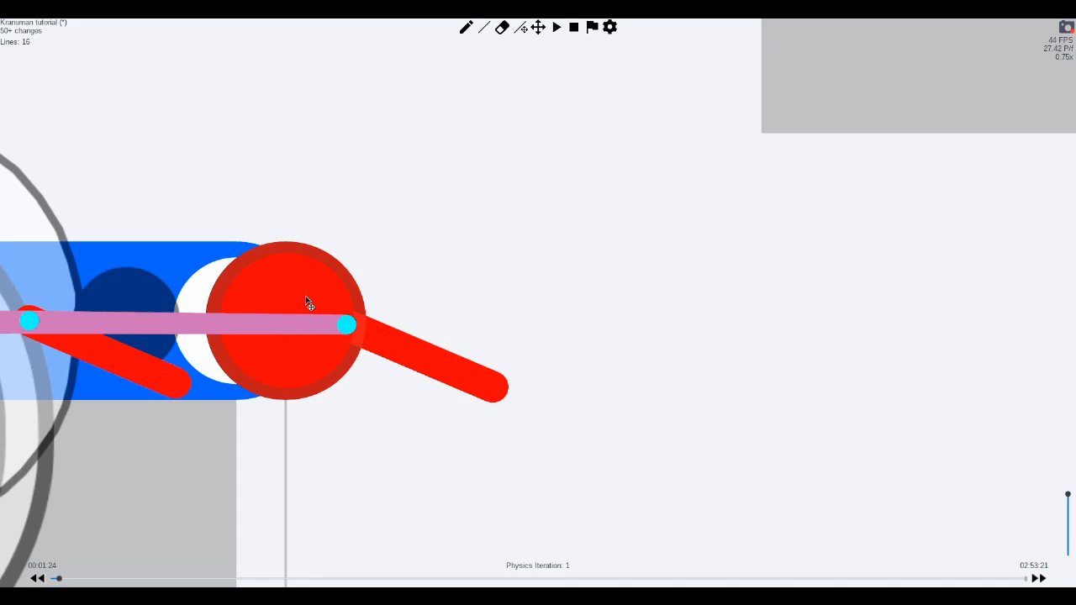
pyautogui.moveTo(289, 310); pyautogui.dragTo(352, 334)
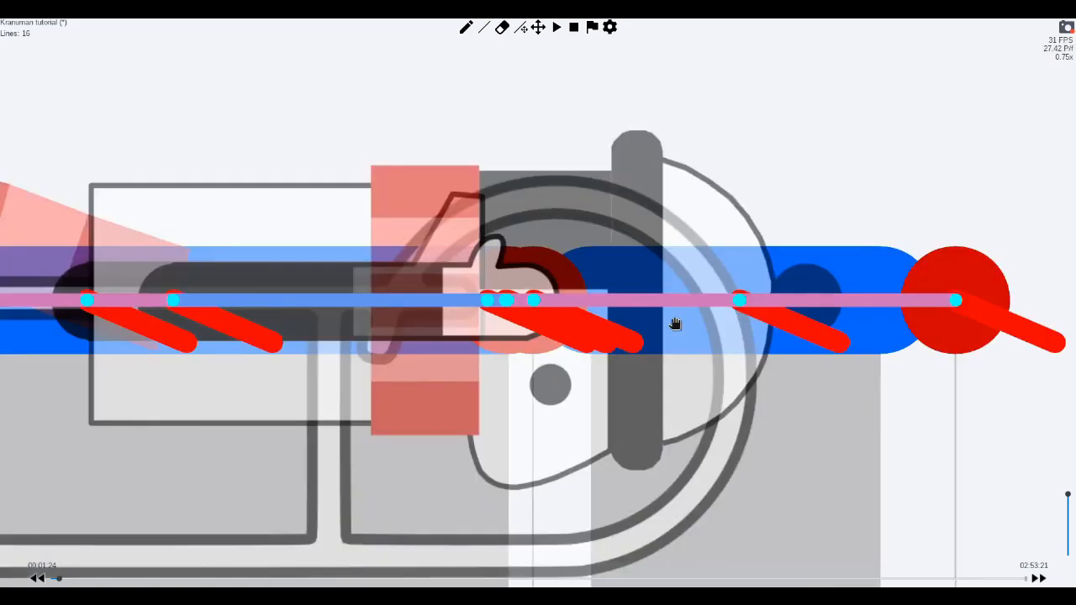
# Step: Clear the acceleration Multiplier of the small line before the black line and of the small line partway along it
pyautogui.scroll(-6, 675, 321)
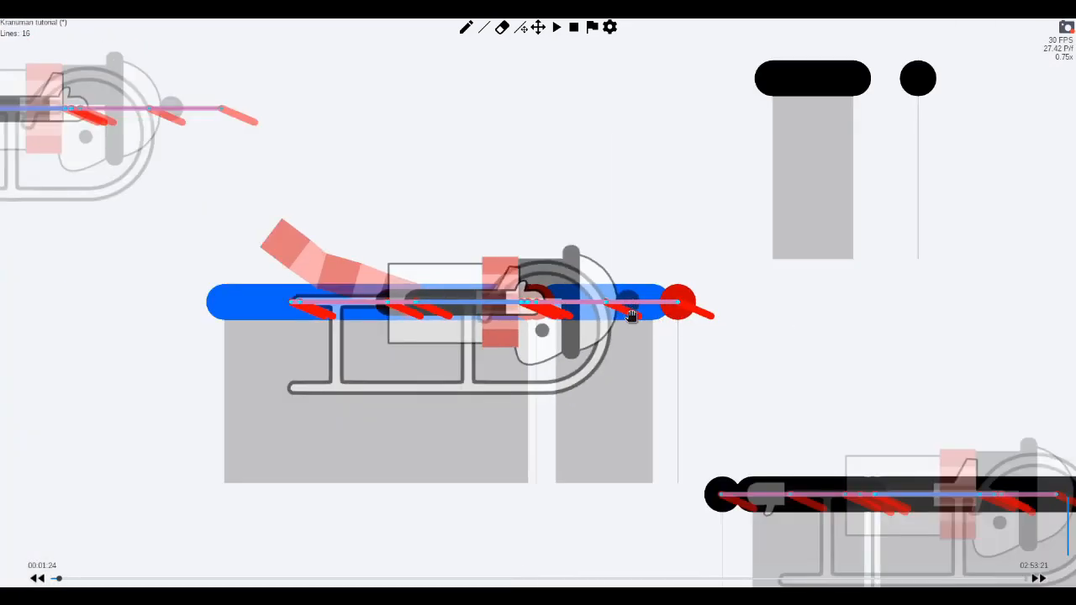
pyautogui.moveTo(678, 403); pyautogui.dragTo(561, 333)
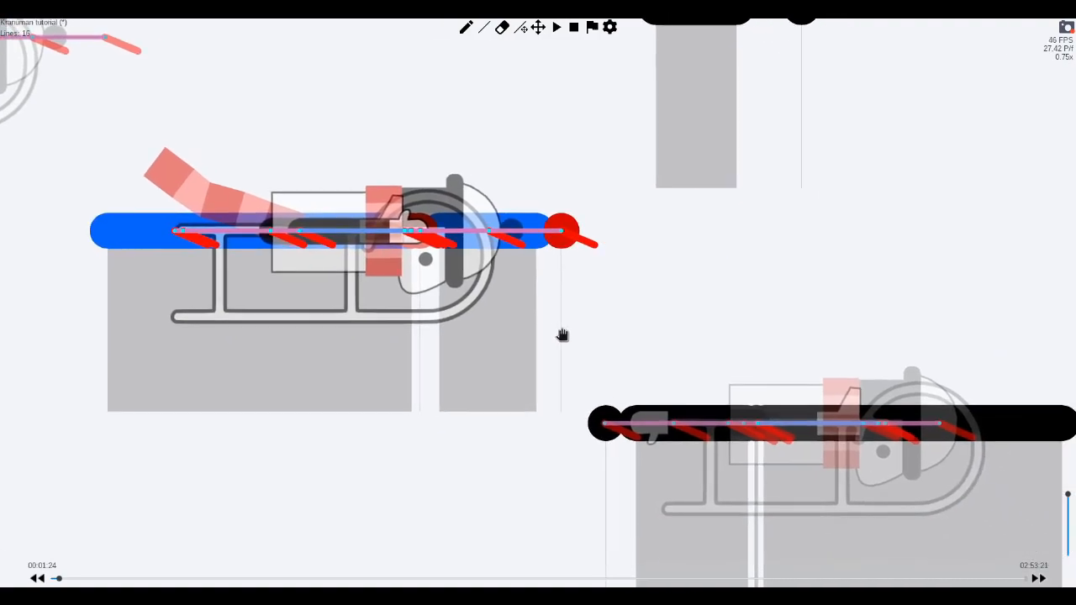
pyautogui.press('r')
pyautogui.rightClick(607, 437)
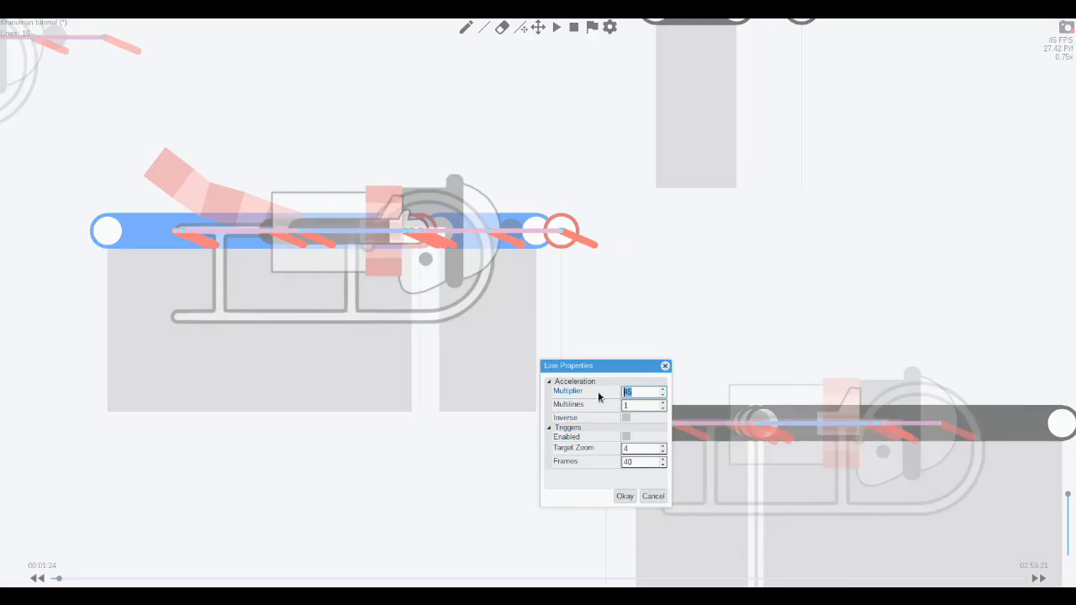
pyautogui.click(631, 496)
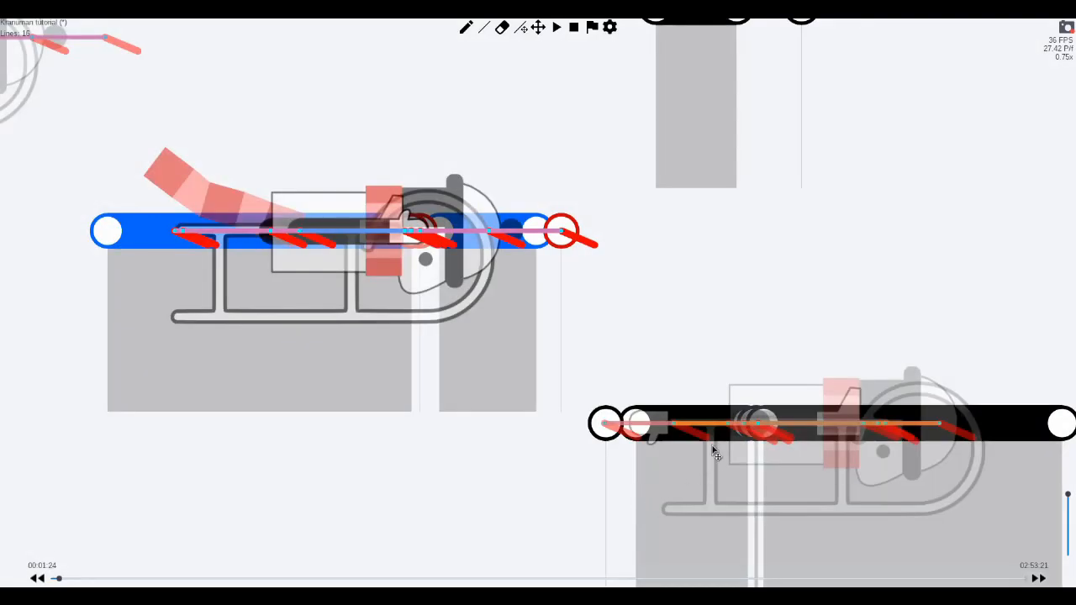
pyautogui.rightClick(754, 446)
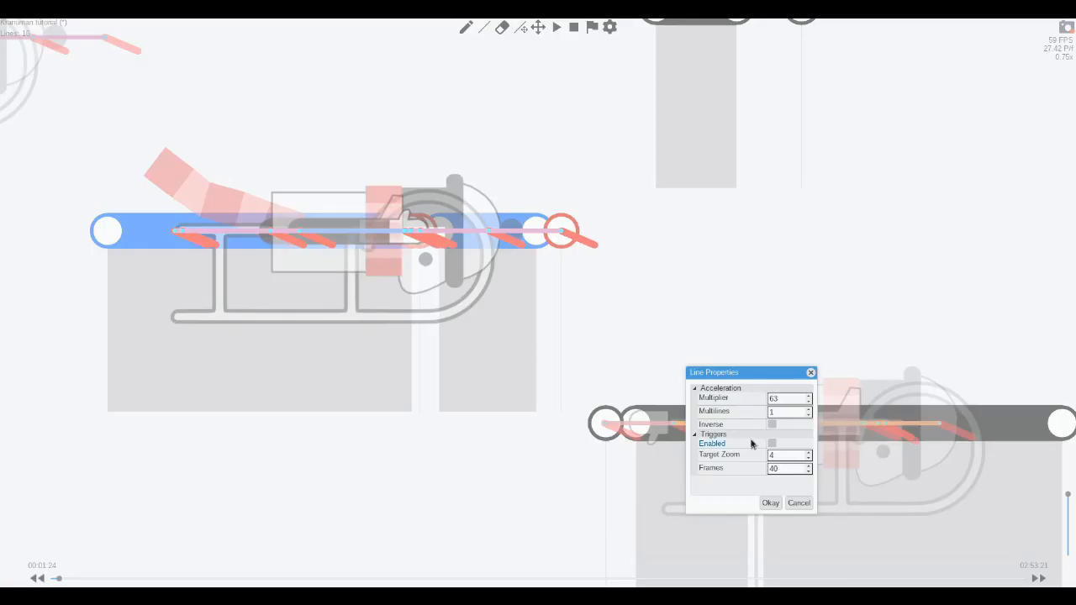
pyautogui.moveTo(782, 401); pyautogui.dragTo(746, 403)
pyautogui.click(770, 503)
# Step: Clear the acceleration Multiplier of the red line at the sled's nose and of the two red lines near the rider's hands
pyautogui.rightClick(571, 250)
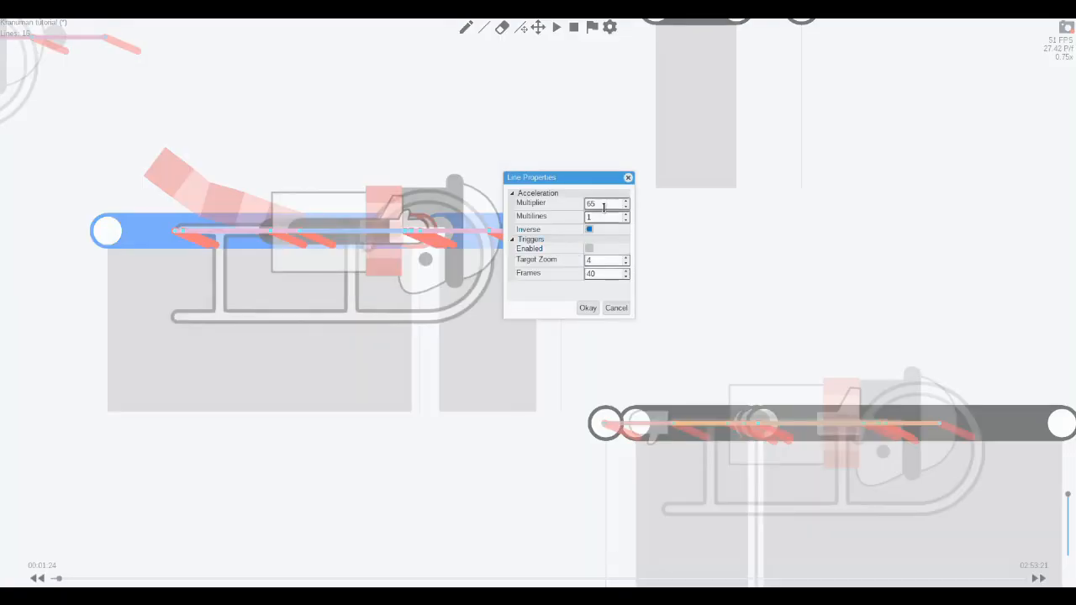
pyautogui.click(588, 307)
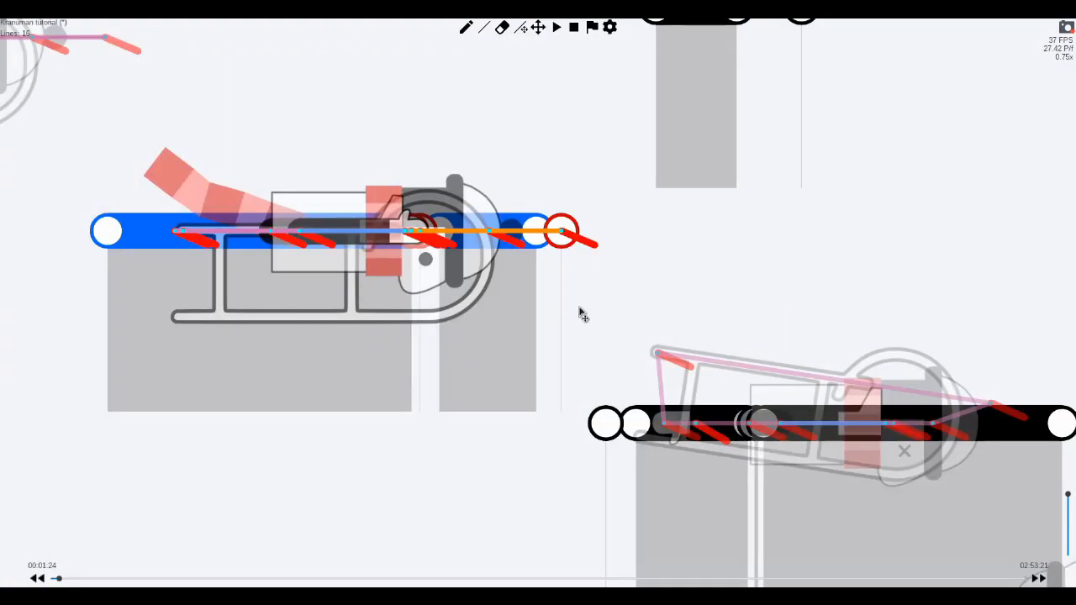
pyautogui.rightClick(423, 238)
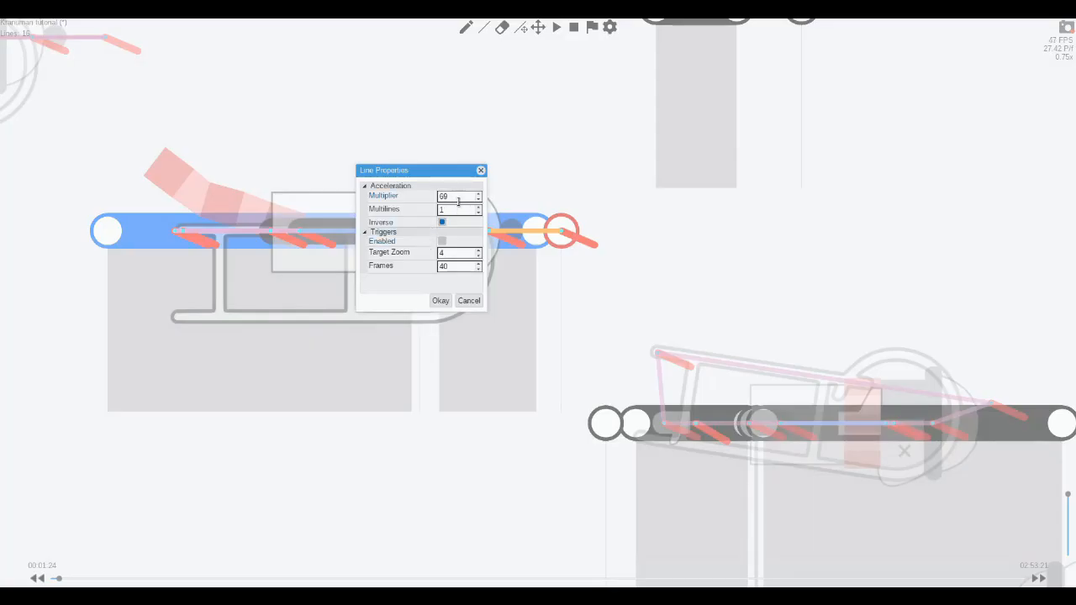
pyautogui.click(441, 301)
pyautogui.rightClick(416, 236)
pyautogui.click(412, 204)
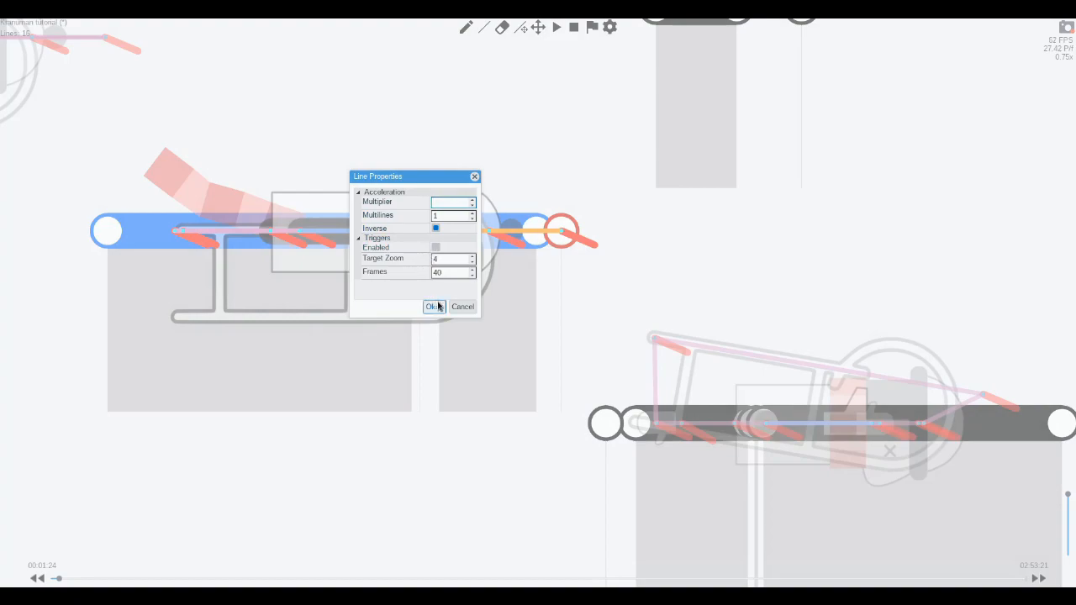
pyautogui.click(433, 306)
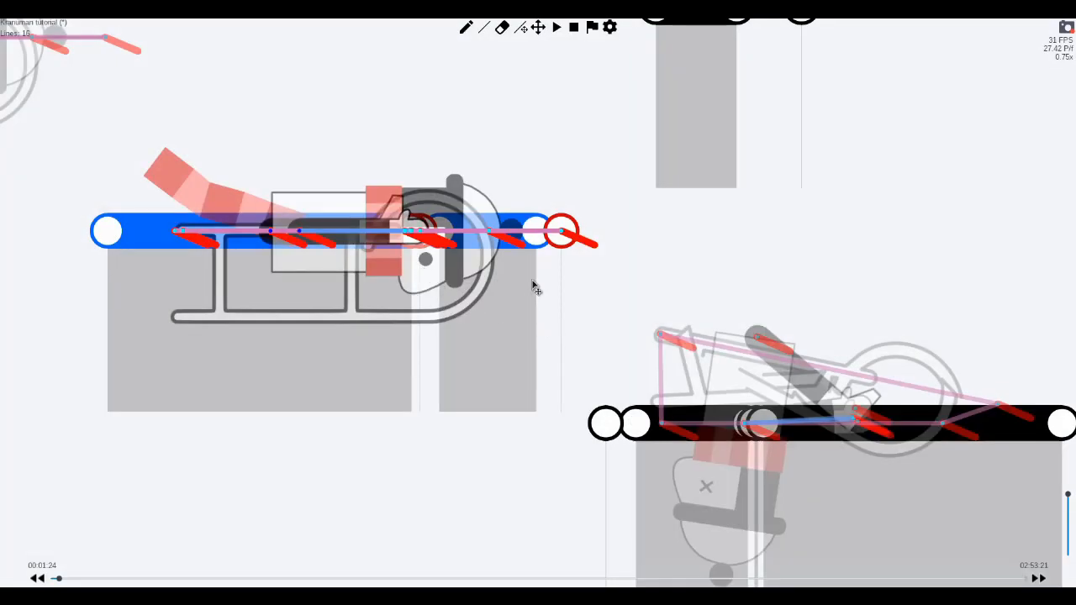
# Step: Step the simulation through its physics iterations to the momentum tick of frame 00:01:25
pyautogui.hotkey('alt', 'Left')
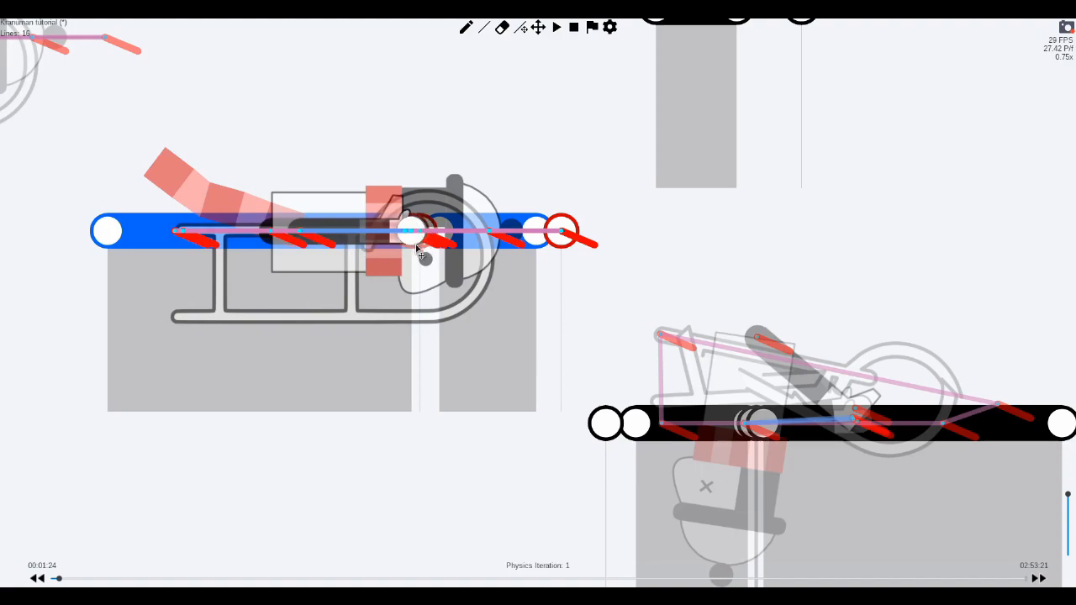
pyautogui.click(416, 247)
pyautogui.hotkey('alt', 'Right')
pyautogui.hotkey('alt', 'Right')
pyautogui.hotkey('alt', 'Right')
pyautogui.hotkey('alt', 'Right')
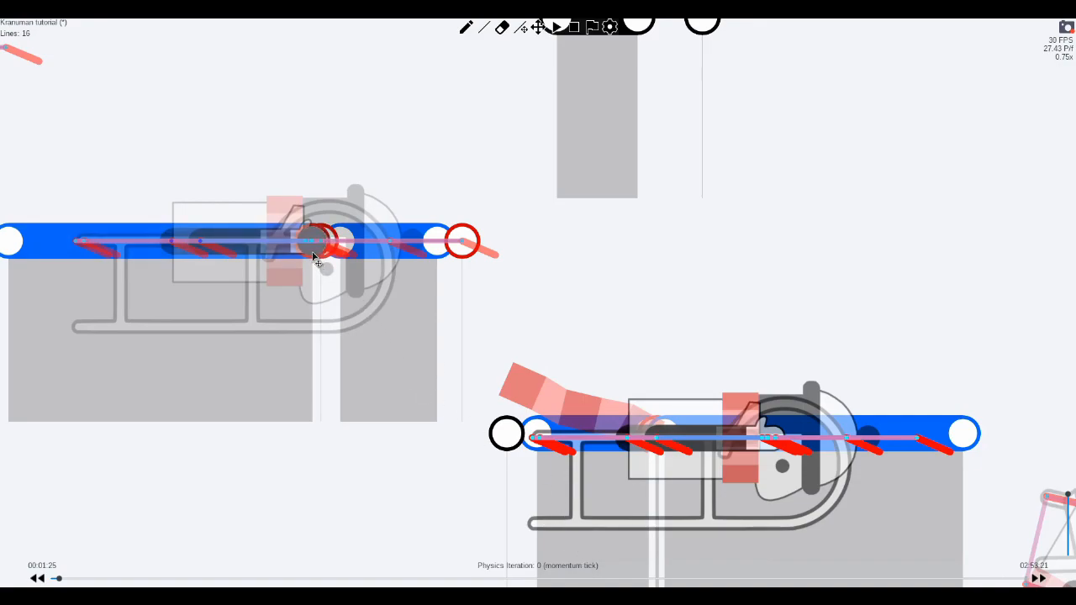
# Step: Set the acceleration Multiplier of the first red line at the gap in the upper blue line to 63
pyautogui.doubleClick(313, 255)
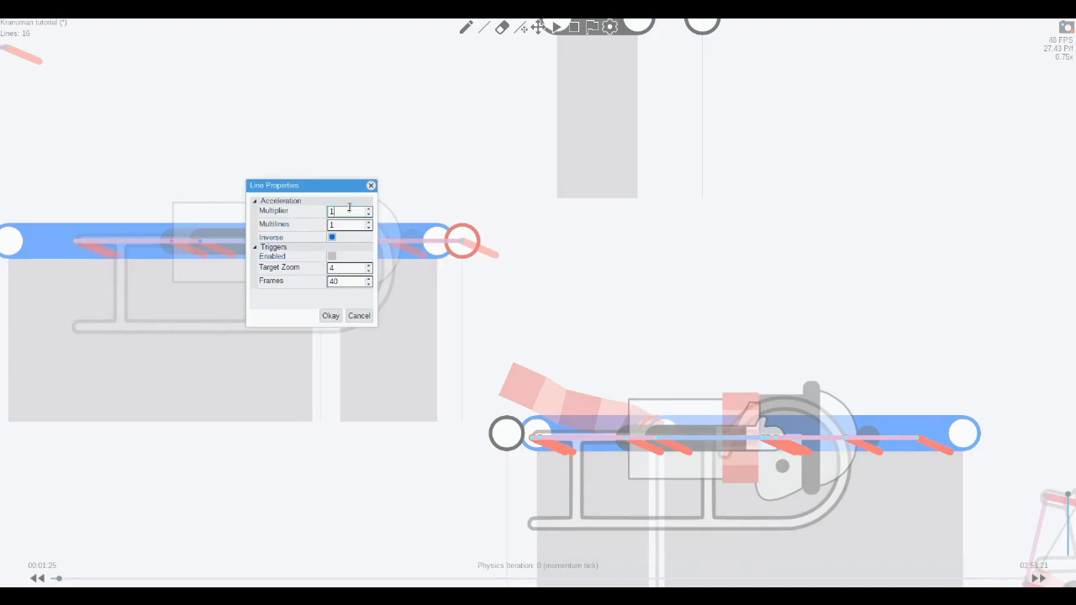
pyautogui.press('Up')
pyautogui.press('Up')
pyautogui.press('Up')
pyautogui.press('Up')
pyautogui.press('Up')
pyautogui.press('Up')
pyautogui.press('Up')
pyautogui.press('Up')
pyautogui.press('Up')
pyautogui.press('Up')
pyautogui.press('Up')
pyautogui.press('Up')
pyautogui.press('Up')
pyautogui.press('Up')
pyautogui.press('Up')
pyautogui.press('Up')
pyautogui.press('Up')
pyautogui.press('Up')
pyautogui.press('Up')
pyautogui.press('Up')
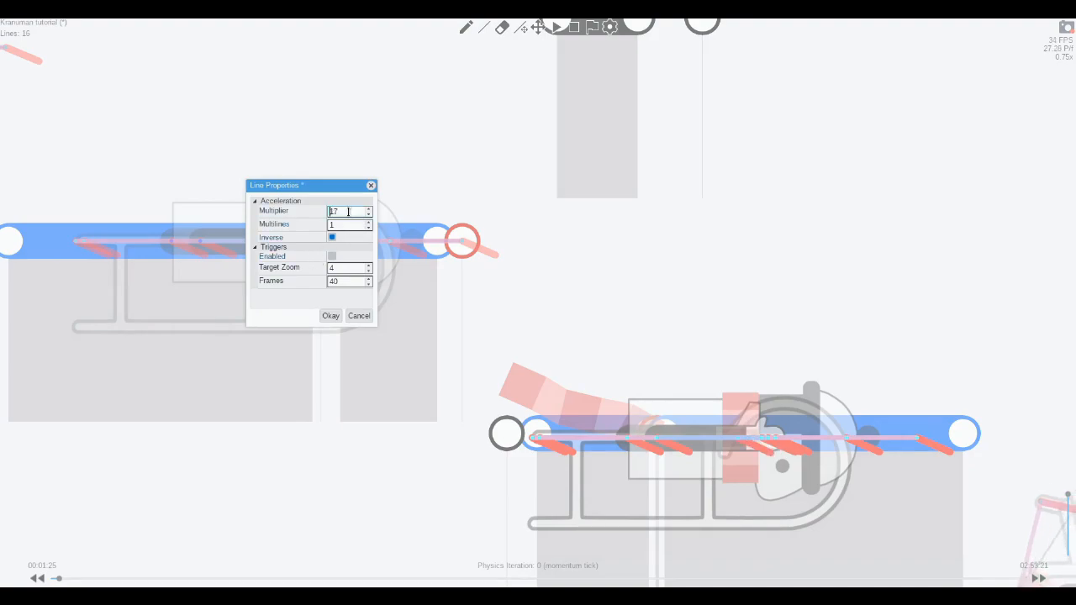
pyautogui.press('Up')
pyautogui.press('Up')
pyautogui.press('Up')
pyautogui.press('Up')
pyautogui.press('Up')
pyautogui.press('Up')
pyautogui.press('Up')
pyautogui.press('Up')
pyautogui.press('Up')
pyautogui.press('Up')
pyautogui.press('Up')
pyautogui.press('Up')
pyautogui.press('Up')
pyautogui.press('Up')
pyautogui.press('Up')
pyautogui.press('Up')
pyautogui.press('Up')
pyautogui.press('Up')
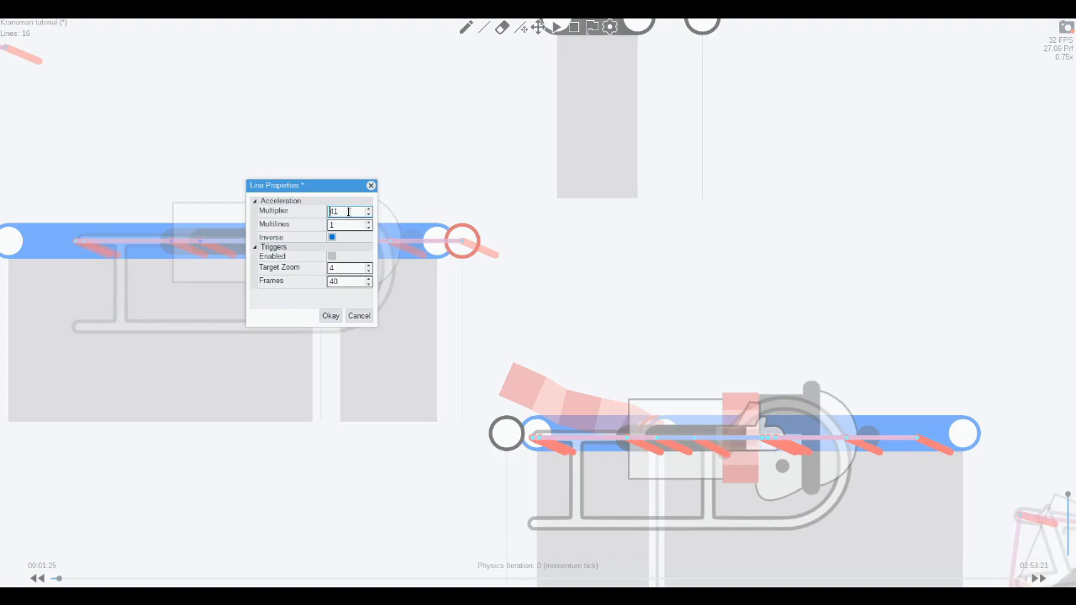
pyautogui.press('Up')
pyautogui.press('Up')
pyautogui.press('Up')
pyautogui.press('Up')
pyautogui.press('Up')
pyautogui.press('Up')
pyautogui.press('Up')
pyautogui.press('Up')
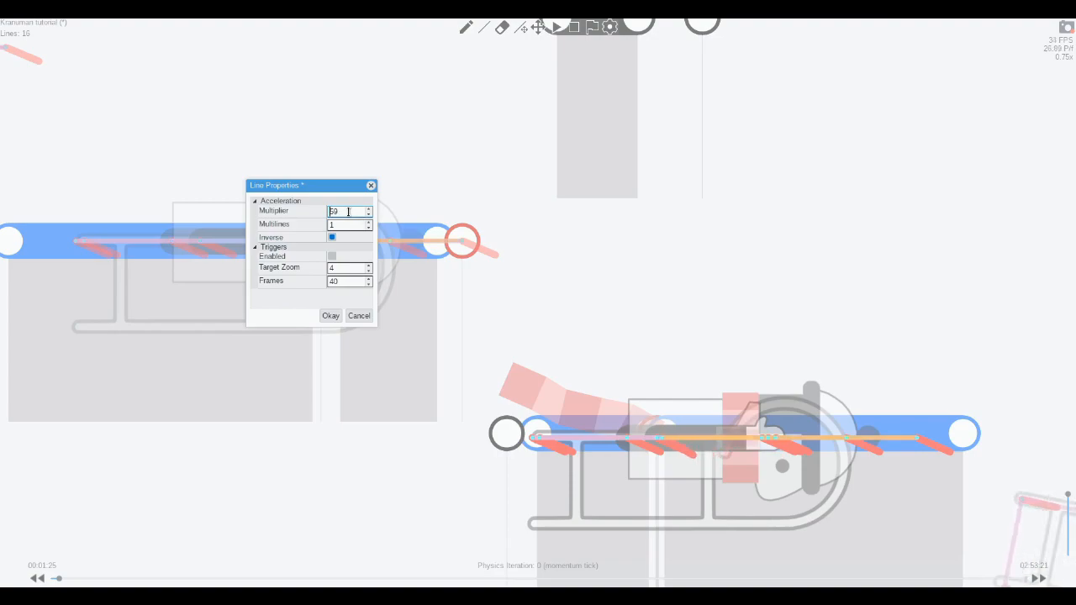
pyautogui.press('Up')
pyautogui.press('Up')
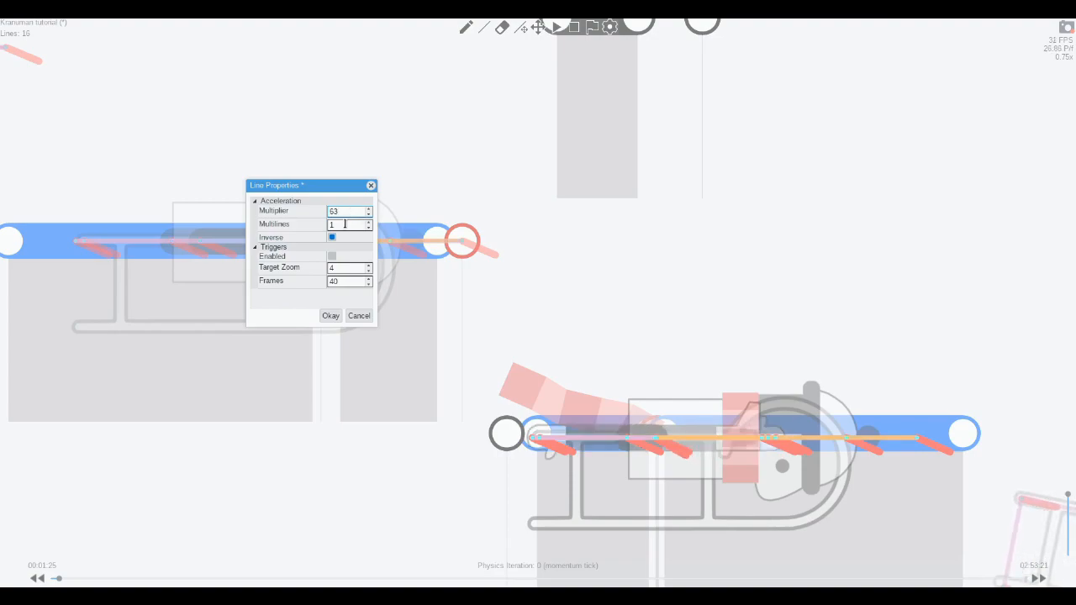
pyautogui.click(332, 316)
# Step: Set the acceleration Multiplier of the second red line at the gap in the upper blue line to 69
pyautogui.rightClick(329, 251)
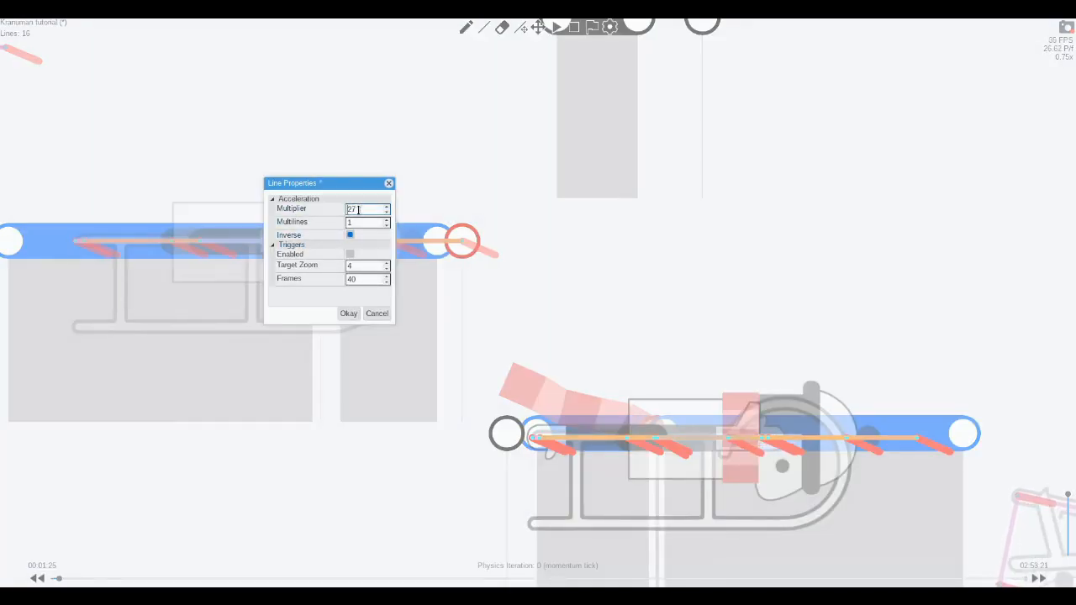
pyautogui.write('63')
pyautogui.press('Up')
pyautogui.press('Up')
pyautogui.press('Up')
pyautogui.press('Up')
pyautogui.press('Up')
pyautogui.press('Up')
pyautogui.press('Up')
pyautogui.press('Up')
pyautogui.press('Up')
pyautogui.press('Up')
pyautogui.press('Up')
pyautogui.press('Up')
pyautogui.press('Up')
pyautogui.press('Up')
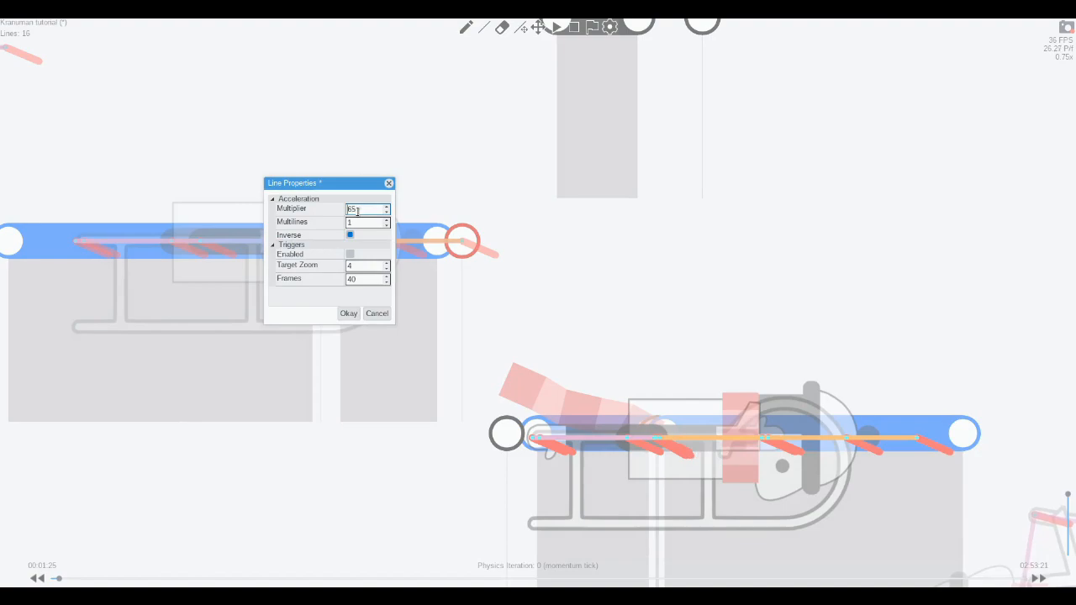
pyautogui.press('Up')
pyautogui.press('Up')
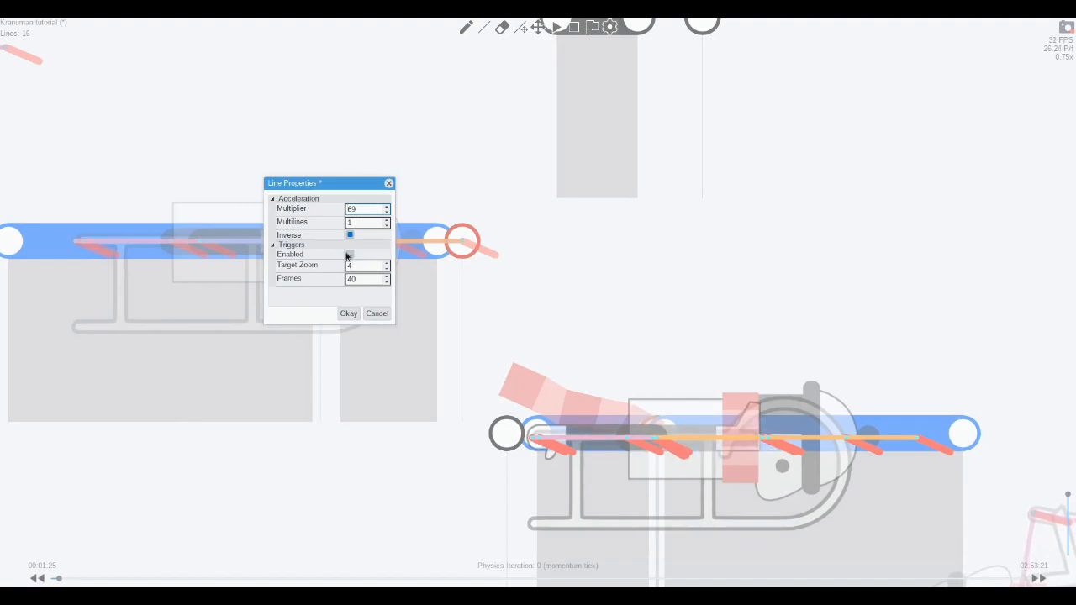
pyautogui.click(351, 315)
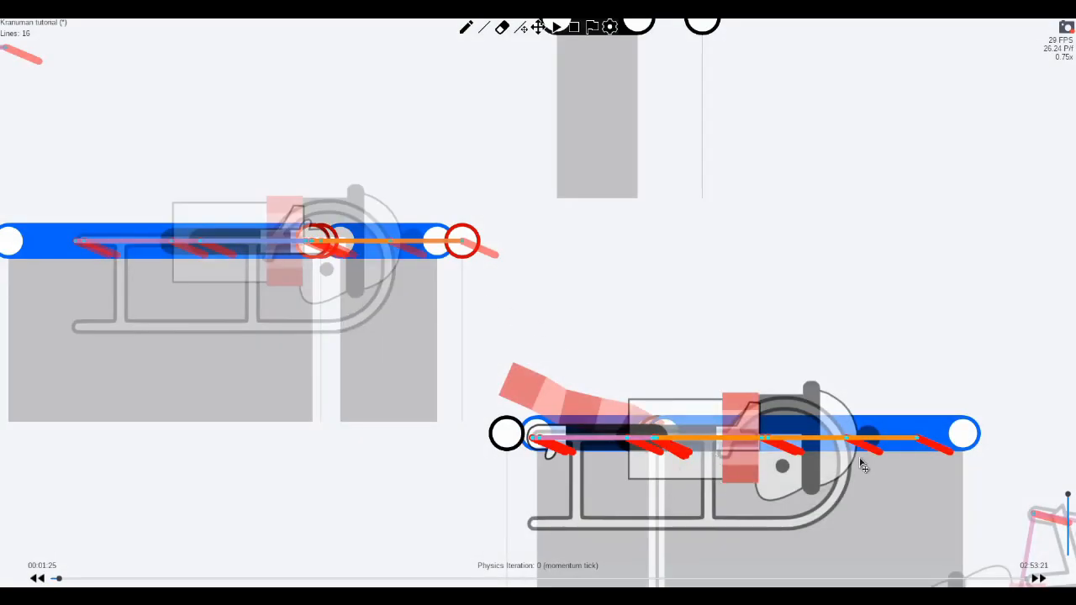
# Step: Set the acceleration Multiplier of the red line just past the end of the upper blue line to 55
pyautogui.rightClick(451, 245)
pyautogui.click(486, 208)
pyautogui.scroll(20, 486, 208)
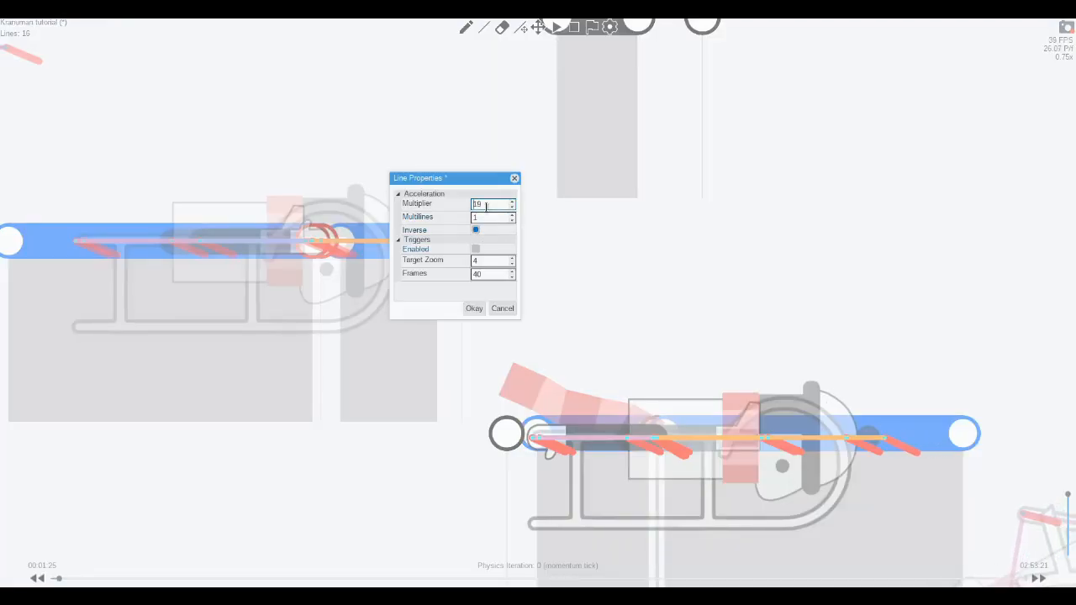
pyautogui.scroll(12, 486, 207)
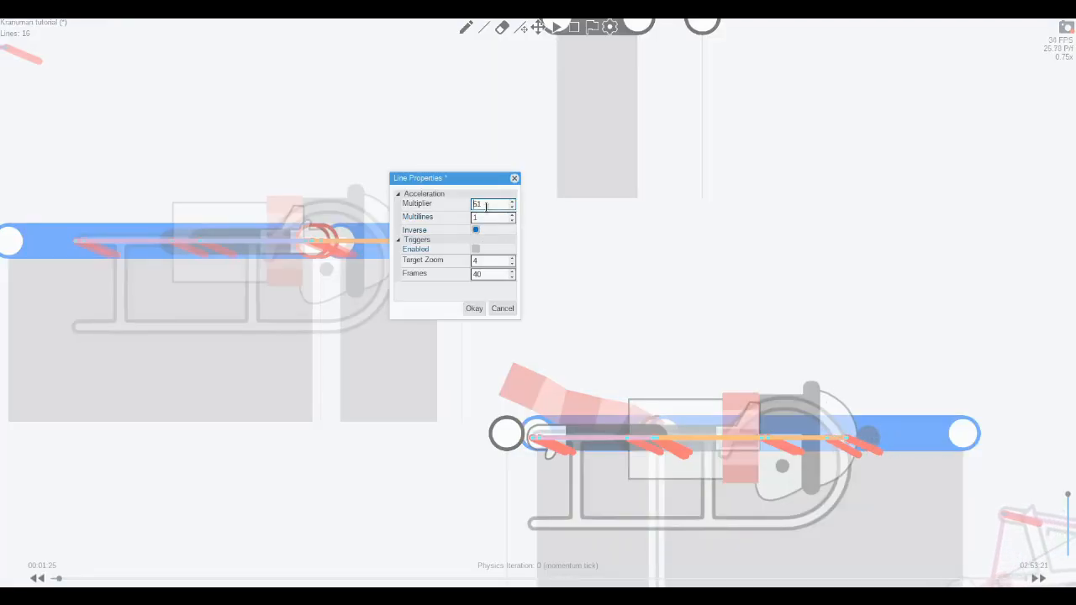
pyautogui.scroll(2, 487, 207)
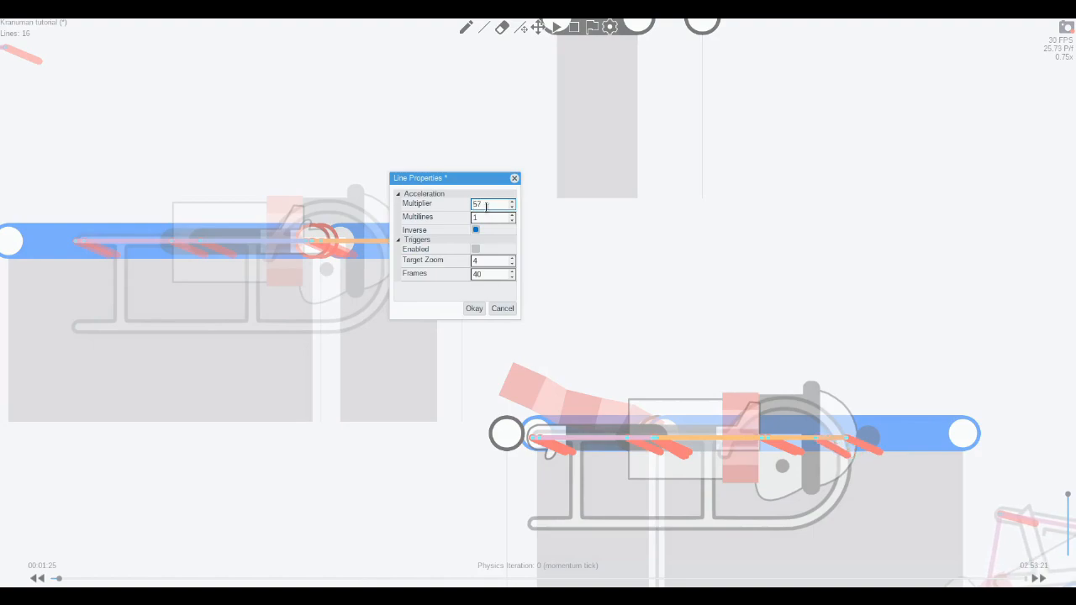
pyautogui.scroll(-2, 486, 207)
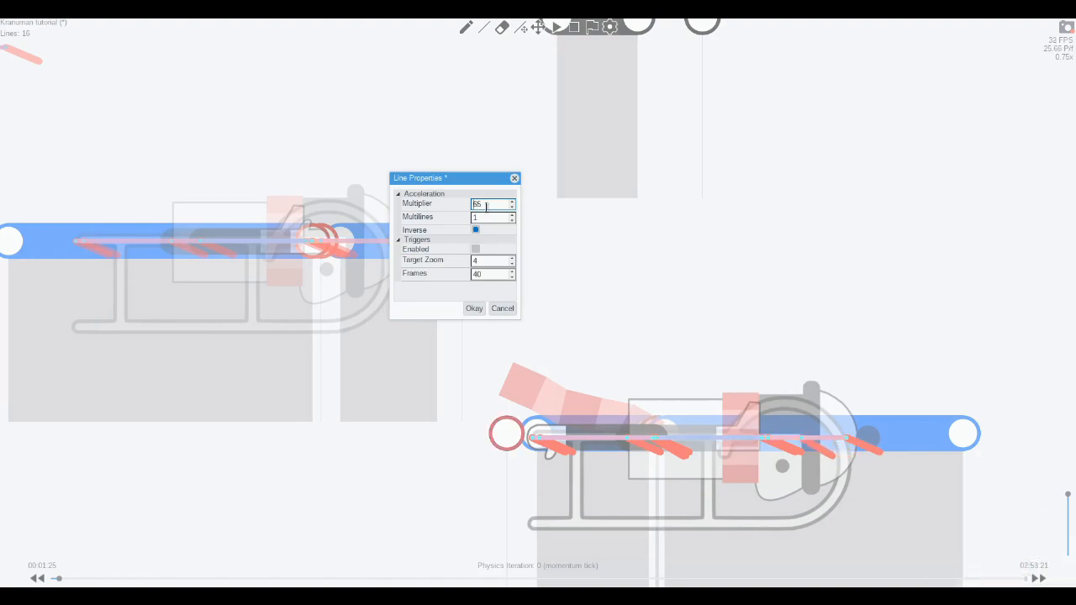
pyautogui.doubleClick(486, 206)
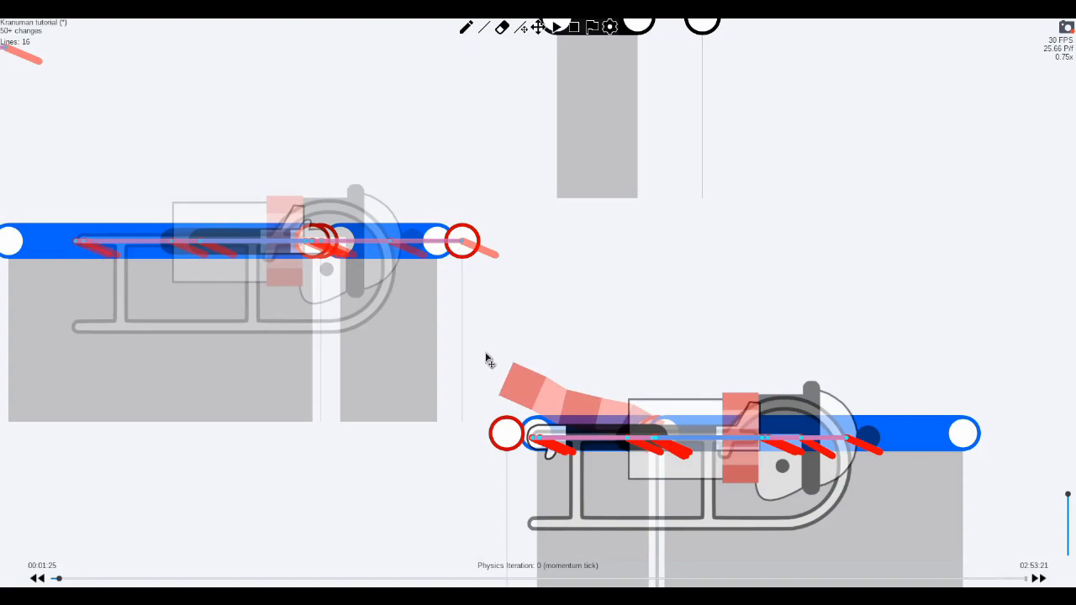
# Step: Step the simulation through the physics iterations of frame 00:01:25 to the momentum tick of frame 00:01:26
pyautogui.hotkey('alt', 'Right')
pyautogui.hotkey('alt', 'Right')
pyautogui.hotkey('alt', 'Right')
pyautogui.hotkey('alt', 'Right')
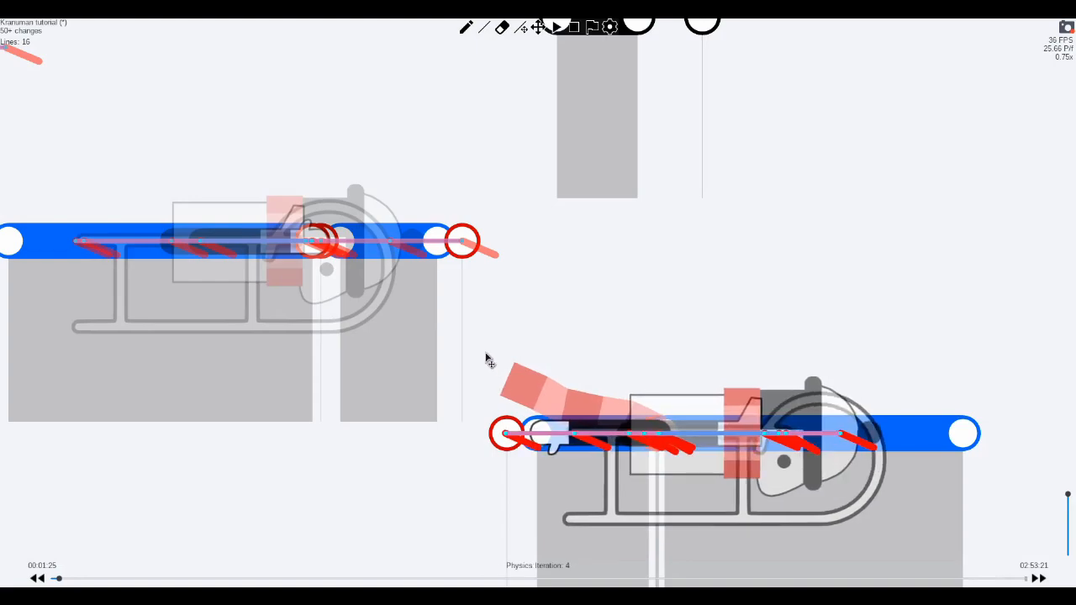
pyautogui.hotkey('alt', 'Right')
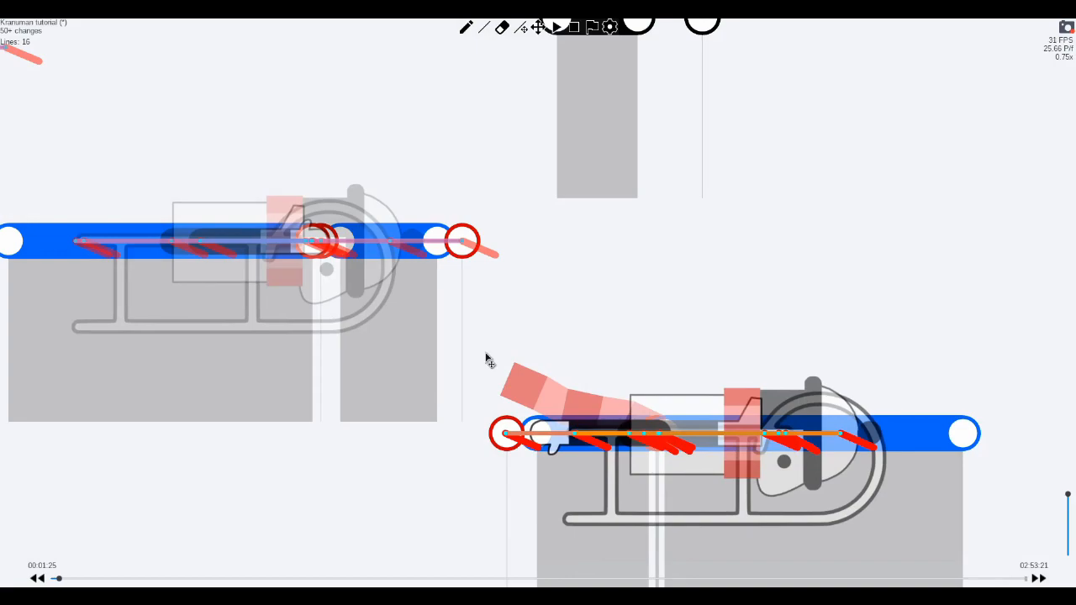
pyautogui.hotkey('alt', 'Right')
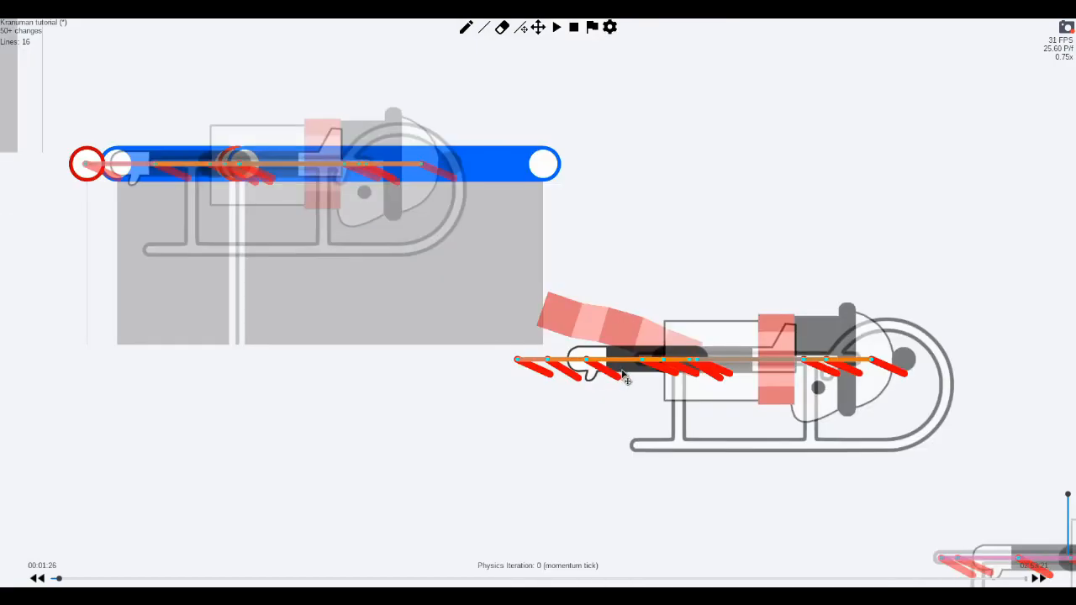
# Step: Examine the rider's position at frame 00:01:26 against the ghosted positions in the neighbouring frames
pyautogui.scroll(-3, 626, 378)
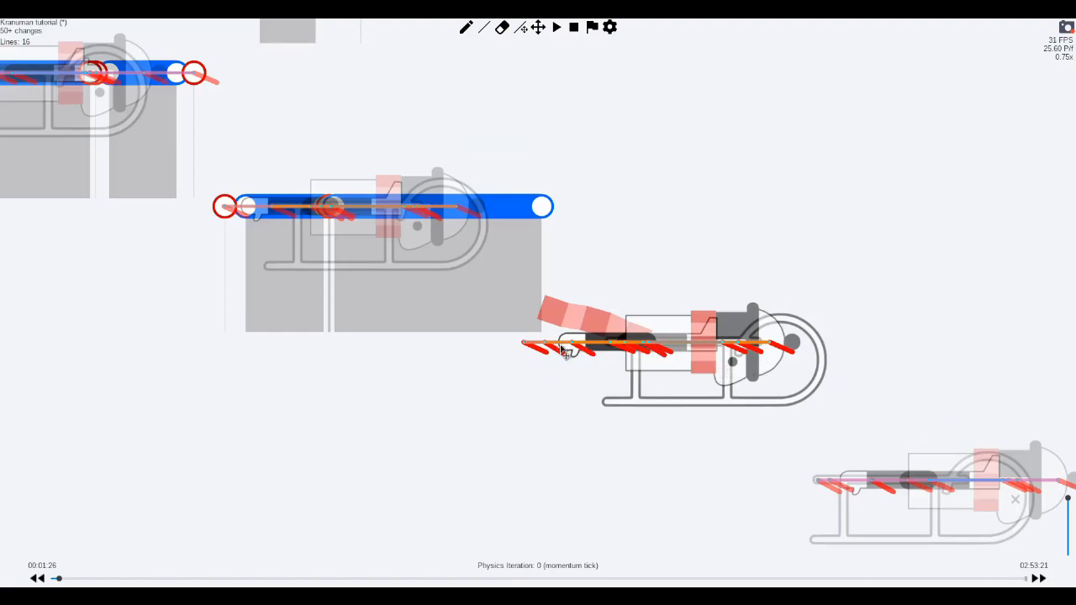
pyautogui.press('space')
pyautogui.moveTo(797, 406); pyautogui.dragTo(724, 388)
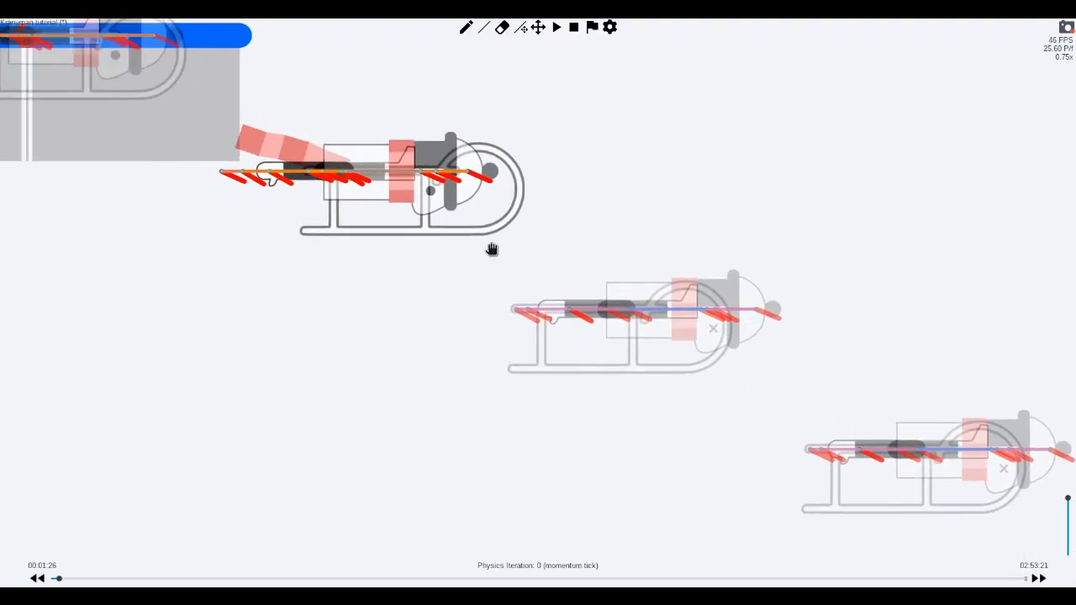
pyautogui.moveTo(464, 221); pyautogui.dragTo(675, 411)
pyautogui.moveTo(541, 323); pyautogui.dragTo(765, 407)
pyautogui.moveTo(640, 366); pyautogui.dragTo(610, 329)
pyautogui.scroll(2, 488, 339)
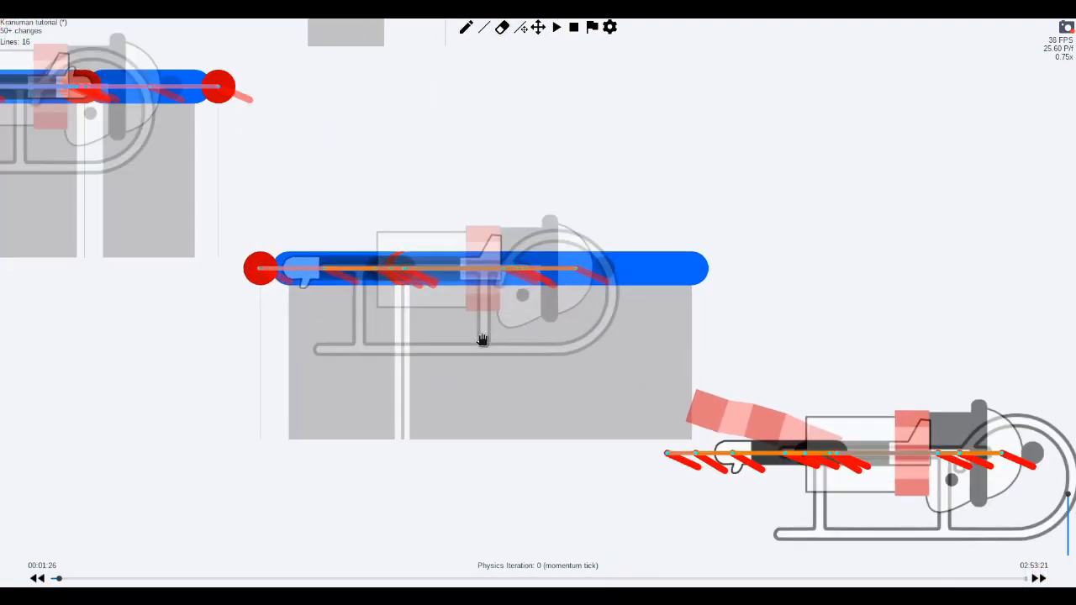
pyautogui.press('r')
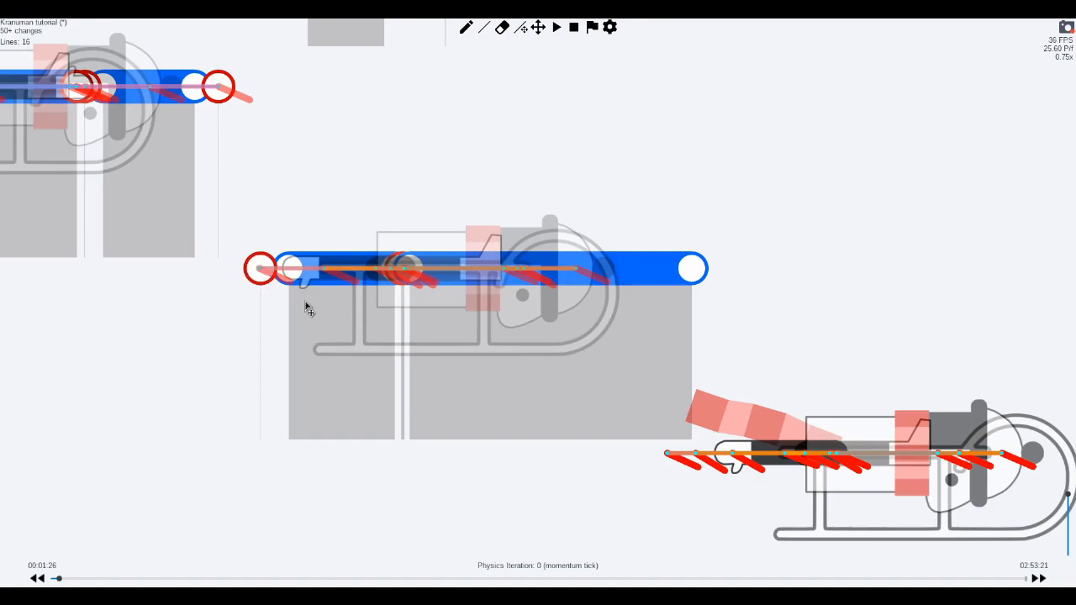
# Step: Go back to frame 00:01:25 and examine the closely spaced contact points along the rider's body
pyautogui.press('Left')
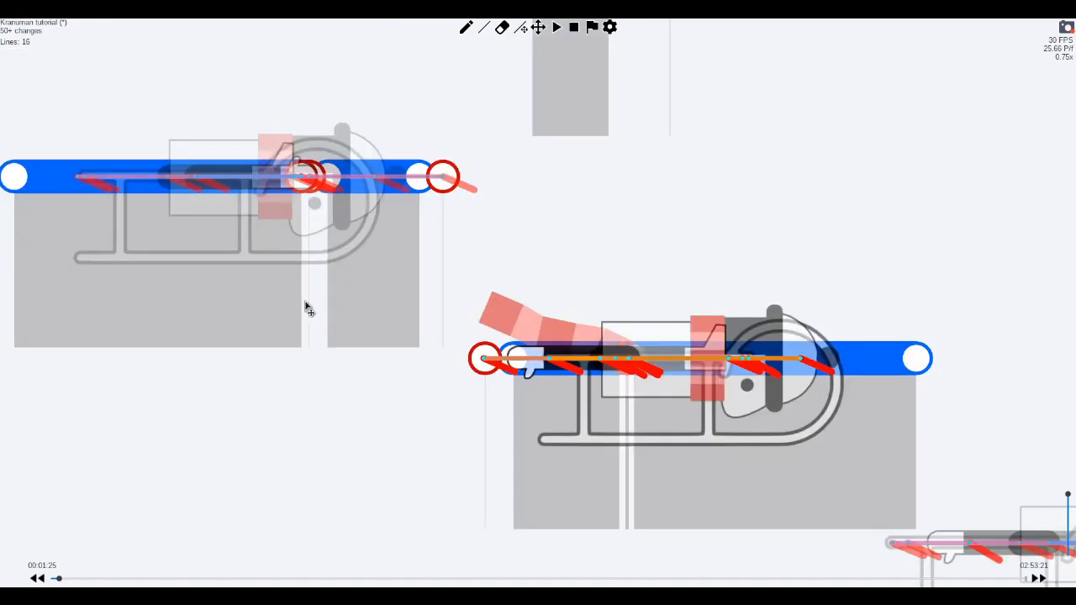
pyautogui.scroll(3, 770, 420)
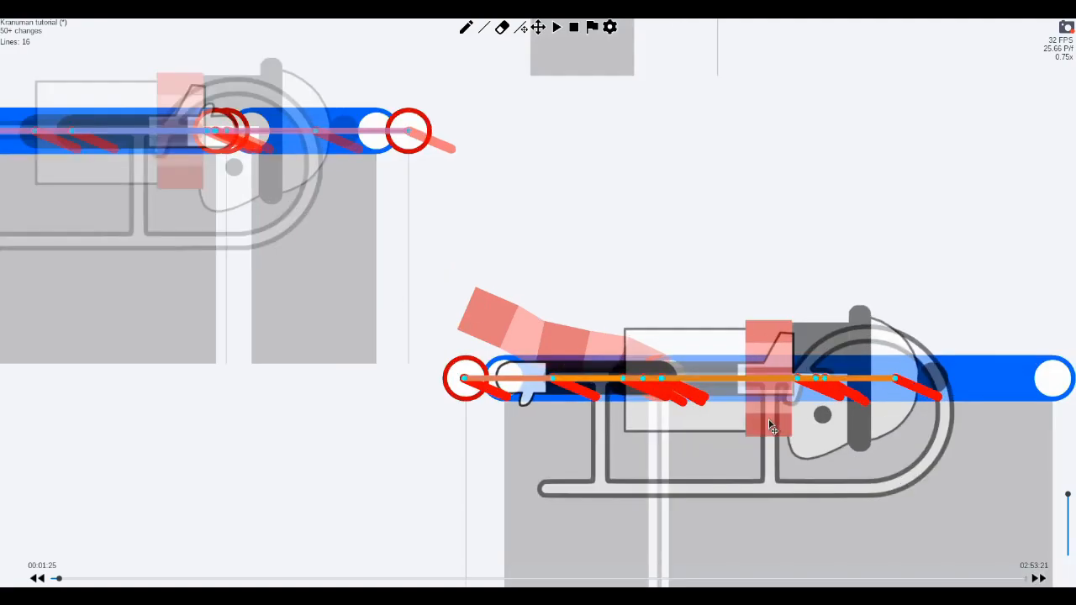
pyautogui.scroll(5, 765, 429)
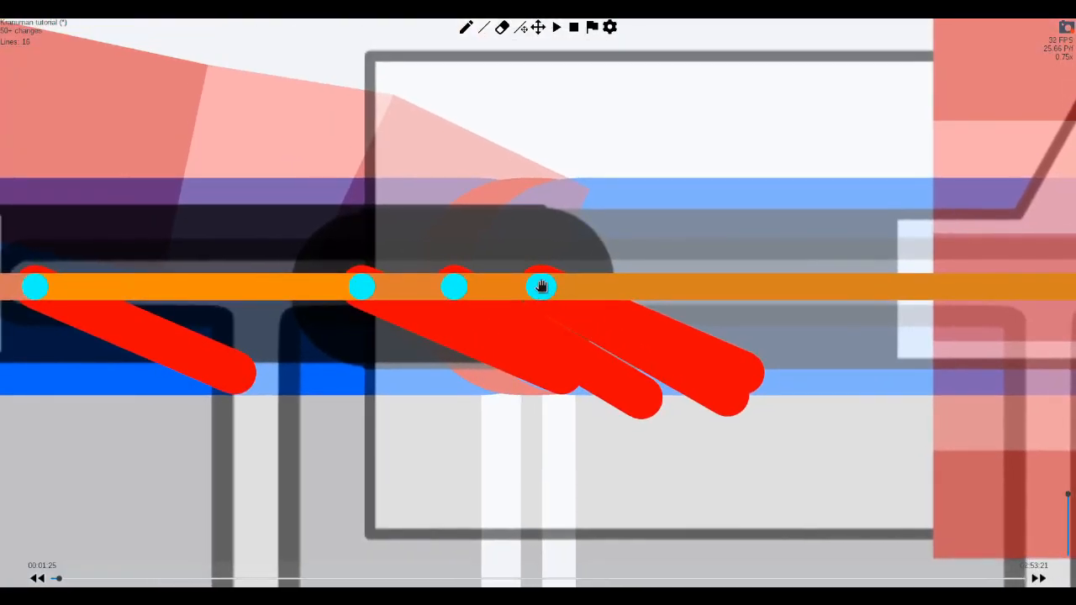
pyautogui.scroll(1, 547, 323)
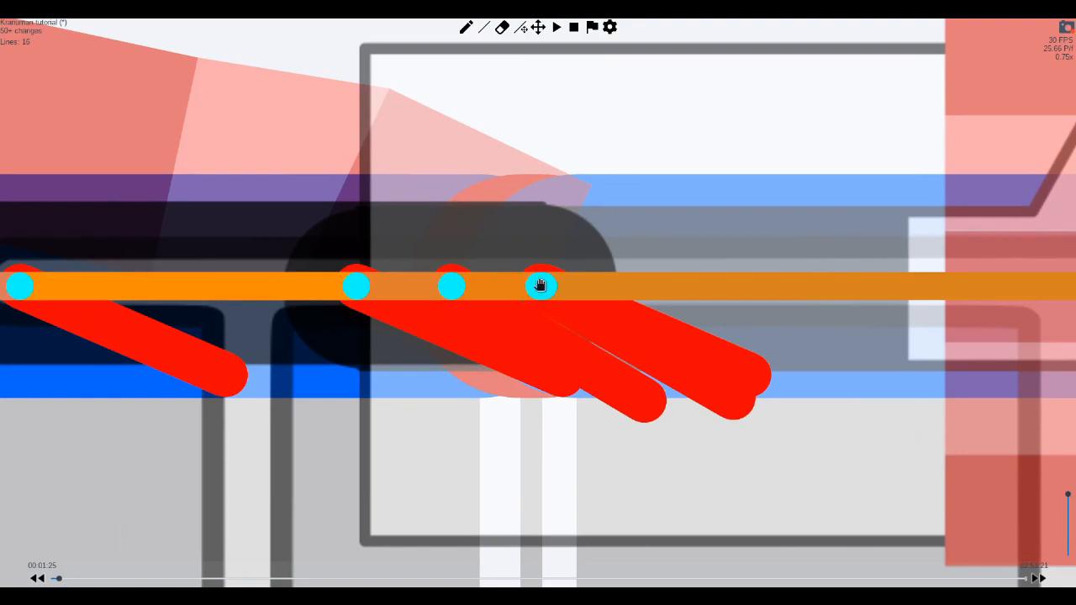
pyautogui.scroll(-3, 530, 283)
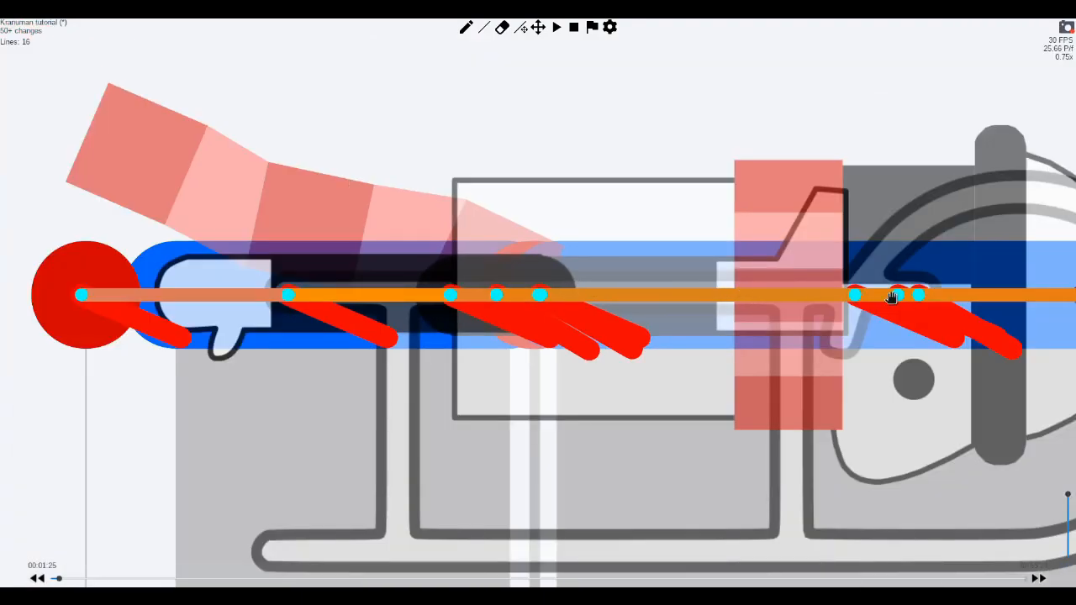
pyautogui.scroll(3, 572, 311)
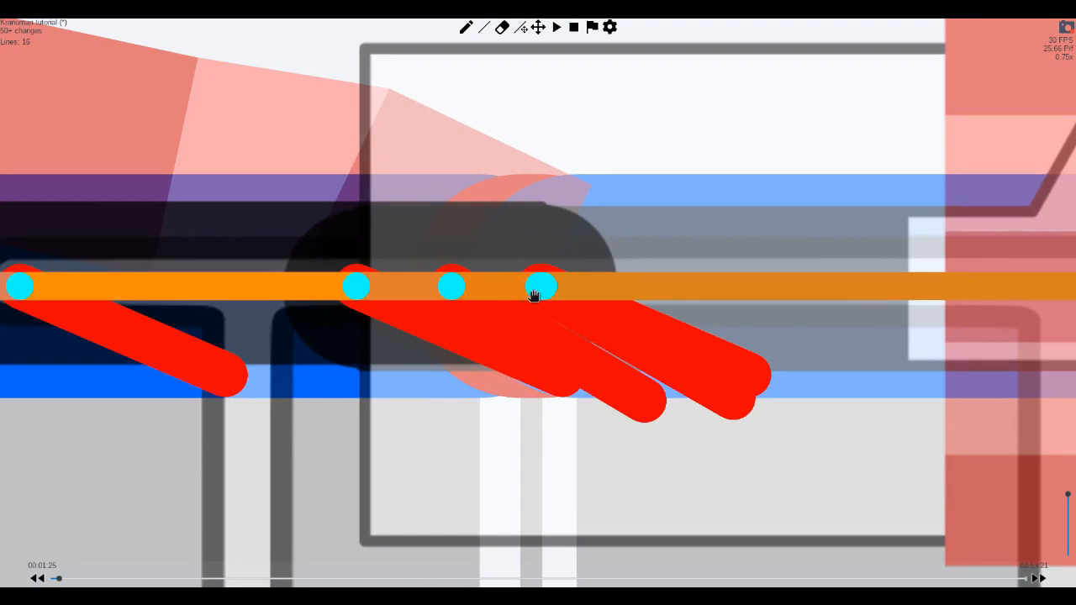
pyautogui.scroll(-3, 536, 298)
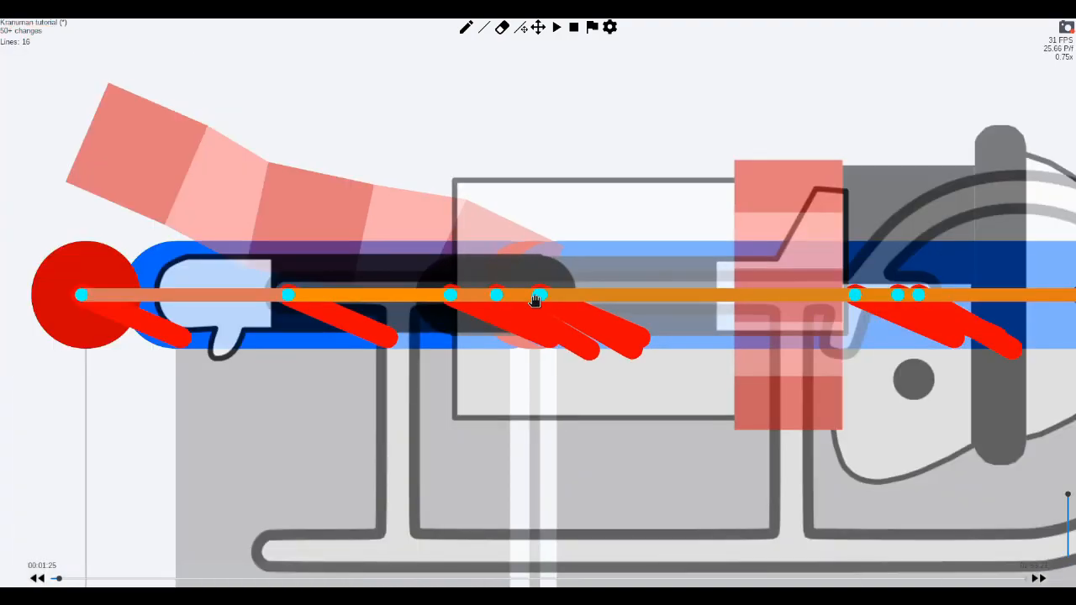
pyautogui.scroll(-3, 535, 299)
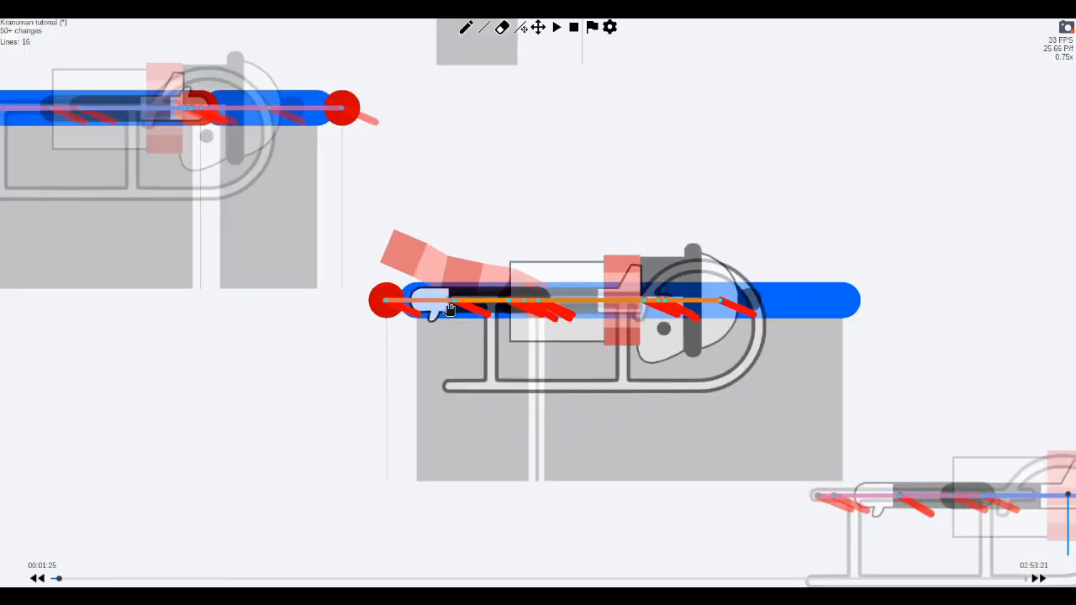
# Step: At frame 00:01:26, raise the acceleration Multiplier of the red line just before the start of the lower blue line through 25 and 37 to about 43
pyautogui.moveTo(558, 327); pyautogui.dragTo(480, 208)
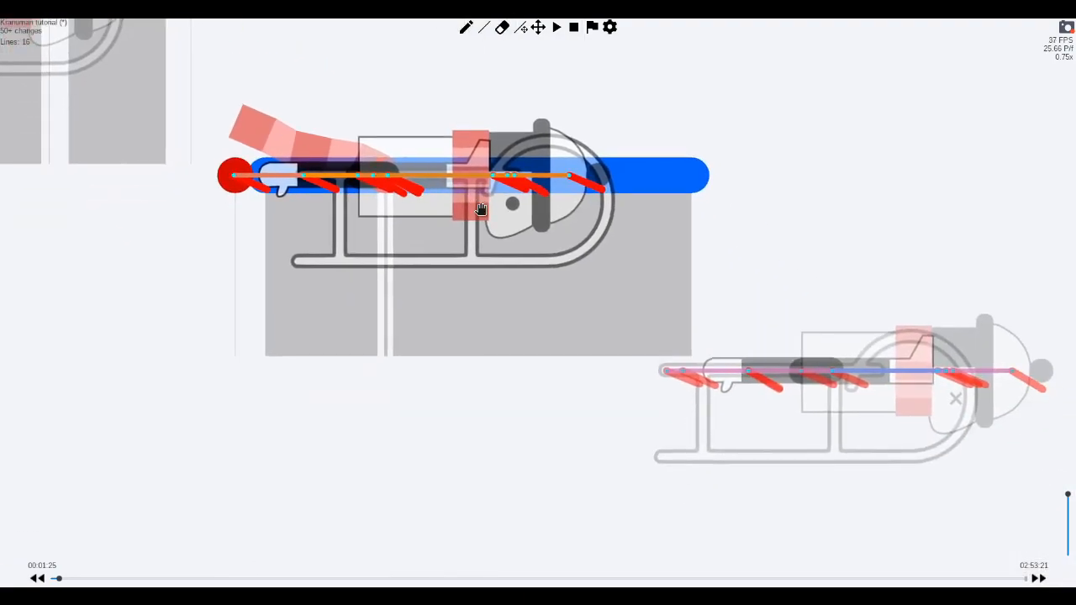
pyautogui.press('Right')
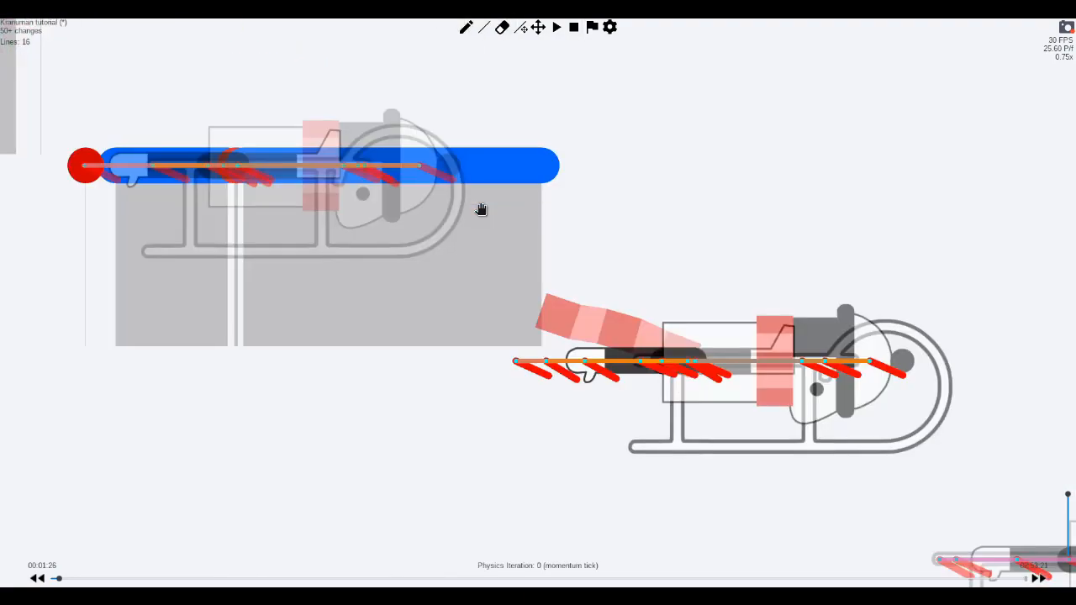
pyautogui.rightClick(86, 172)
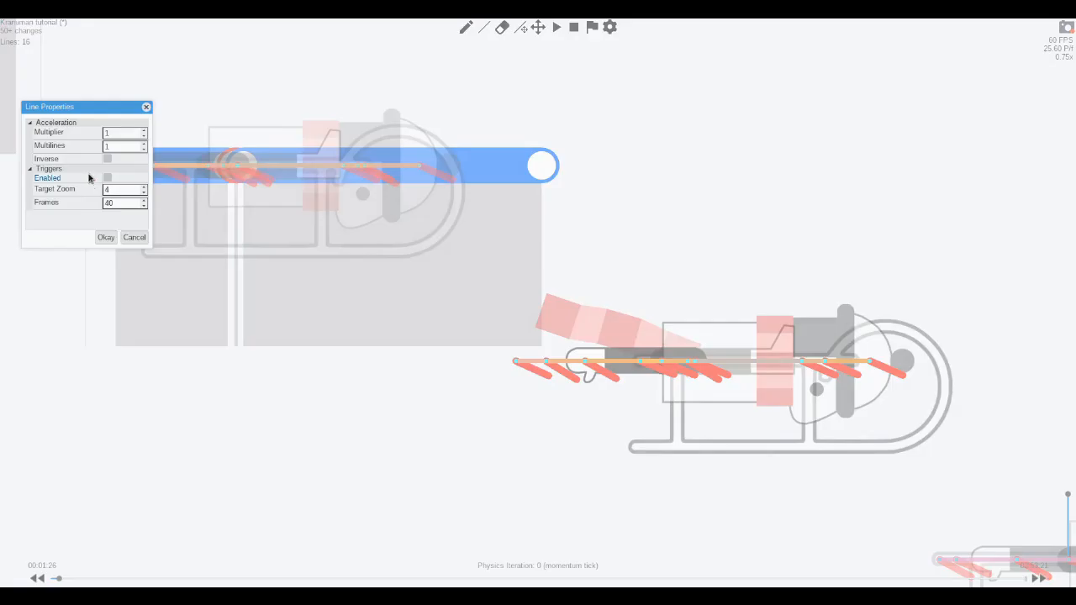
pyautogui.write('23')
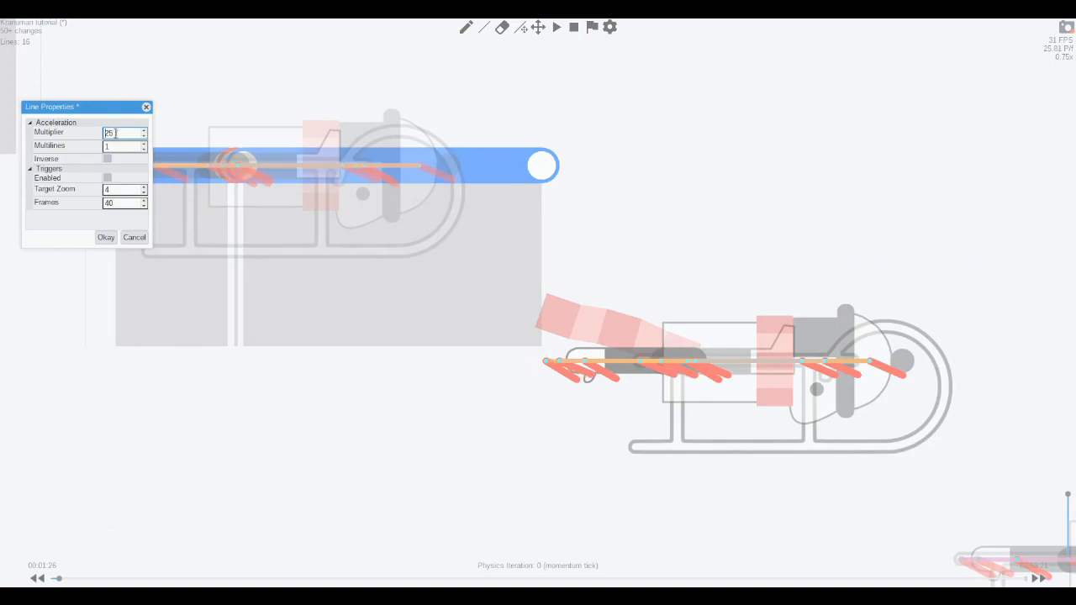
pyautogui.press('BackSpace')
pyautogui.press('BackSpace')
pyautogui.write('35')
pyautogui.press('BackSpace')
pyautogui.write('7')
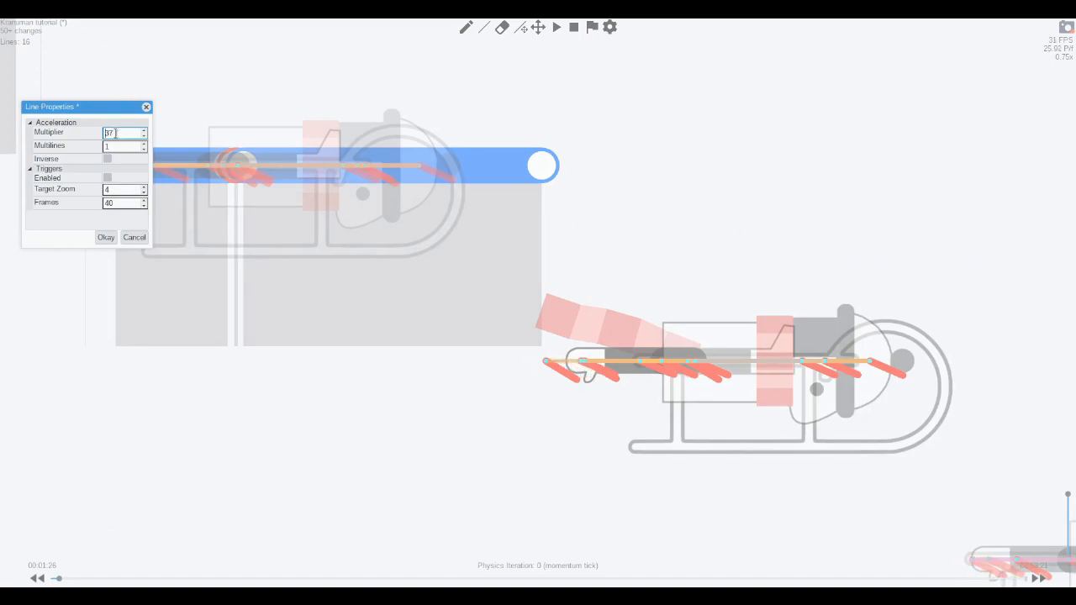
pyautogui.press('BackSpace')
pyautogui.write('5')
pyautogui.press('BackSpace')
pyautogui.write('5')
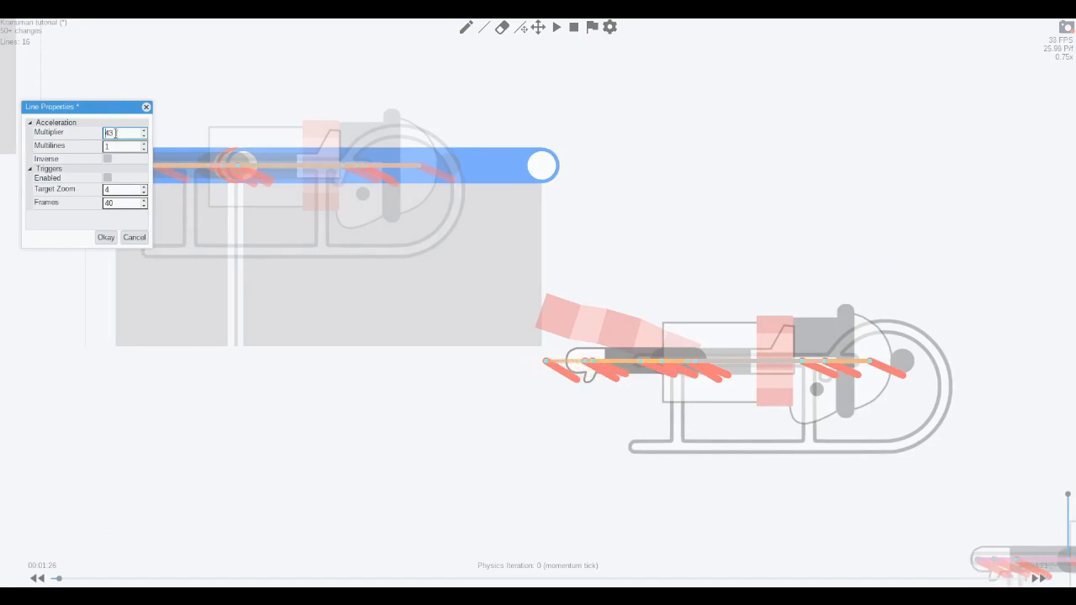
pyautogui.click(108, 238)
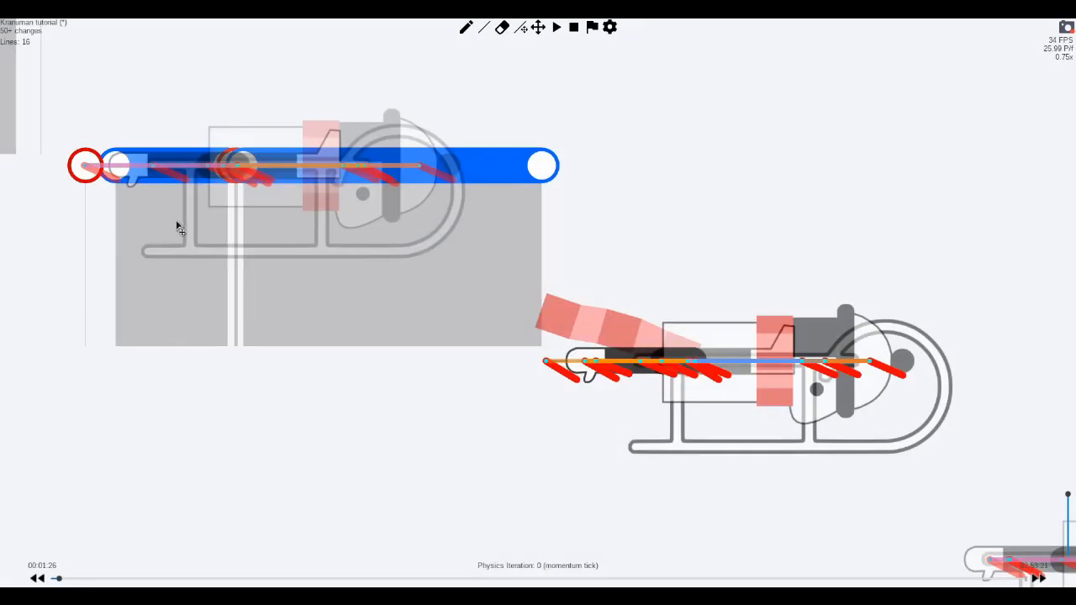
# Step: Set the acceleration Multiplier of the red line at the gap within the lower blue line to 31
pyautogui.rightClick(235, 191)
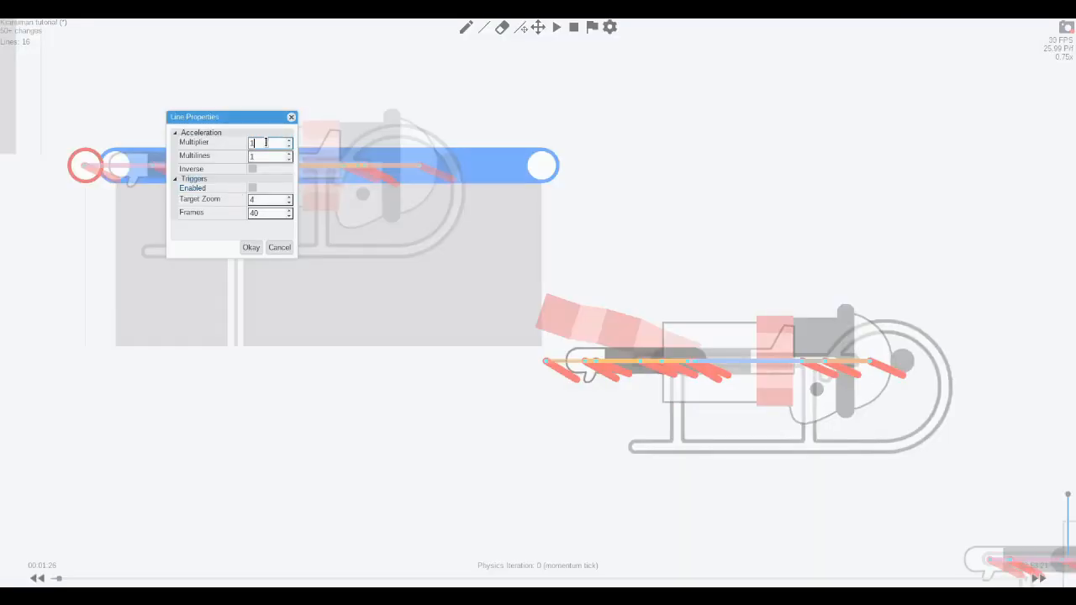
pyautogui.write('3')
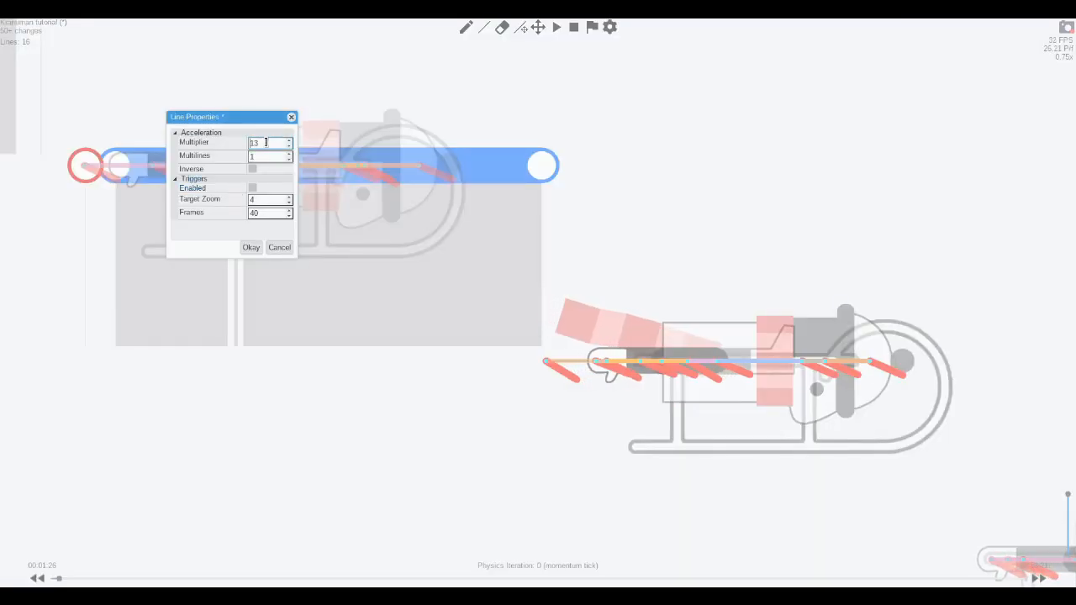
pyautogui.press('BackSpace')
pyautogui.press('BackSpace')
pyautogui.write('21')
pyautogui.scroll(10, 267, 143)
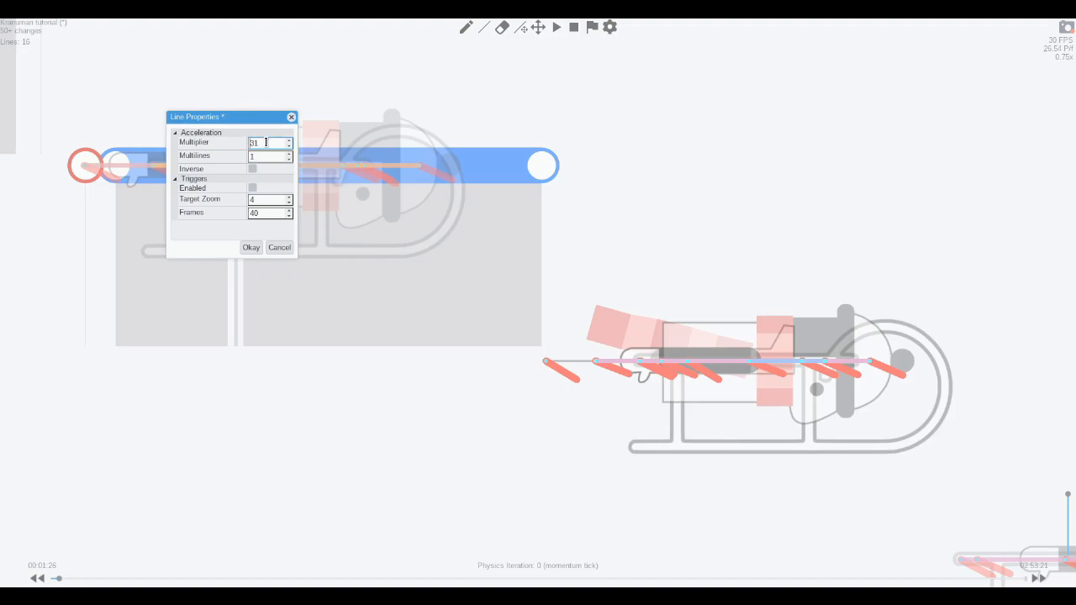
pyautogui.click(260, 252)
pyautogui.click(254, 248)
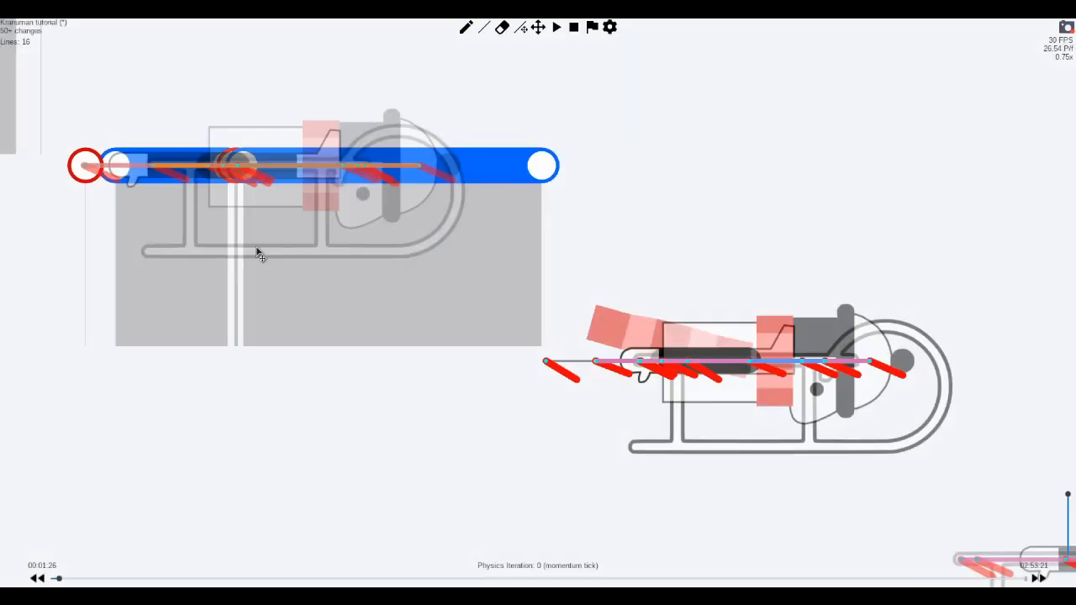
# Step: Fine-tune the acceleration Multiplier of the red line at the lower blue line's gap to slightly above 61
pyautogui.scroll(-3, 341, 269)
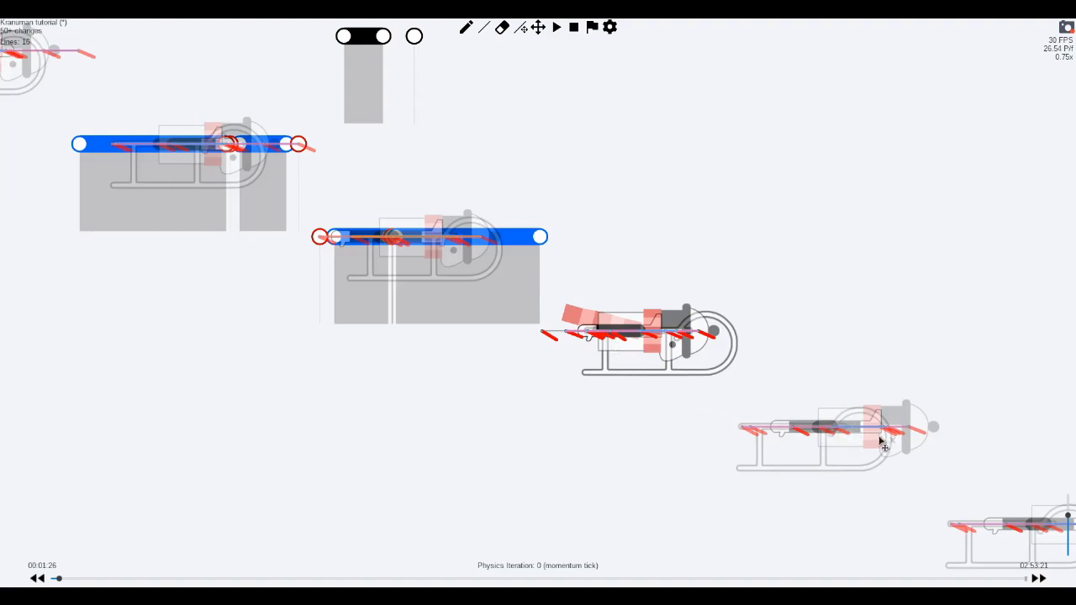
pyautogui.scroll(3, 719, 399)
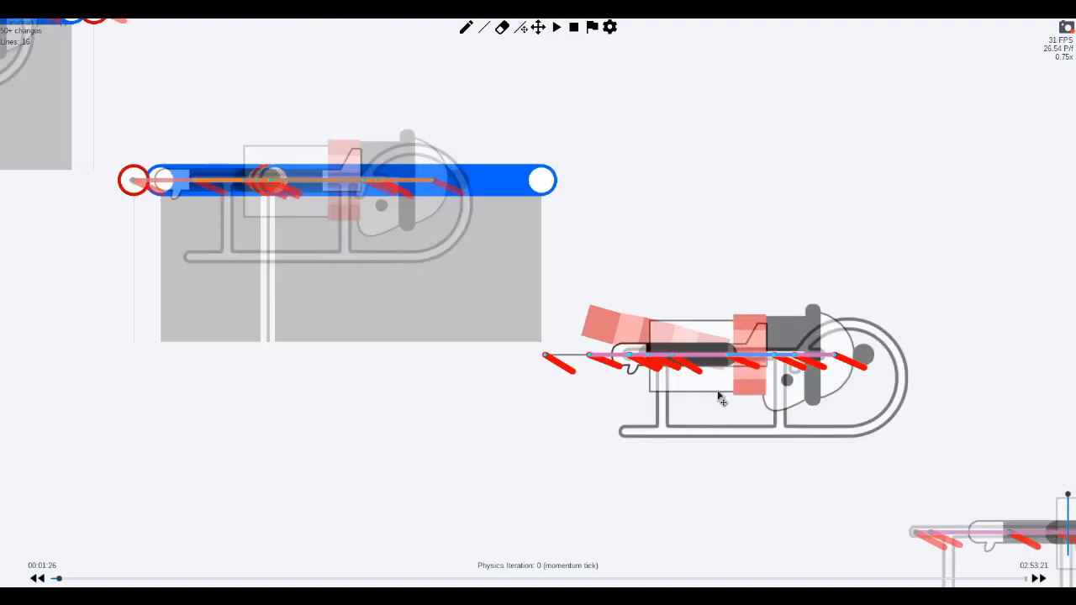
pyautogui.scroll(-2, 719, 399)
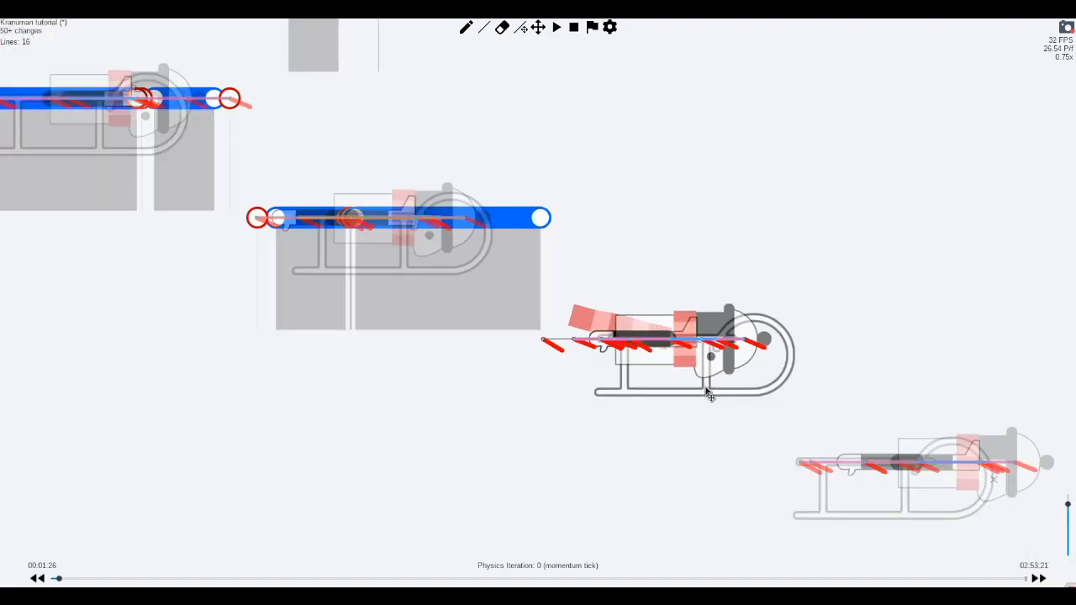
pyautogui.rightClick(347, 225)
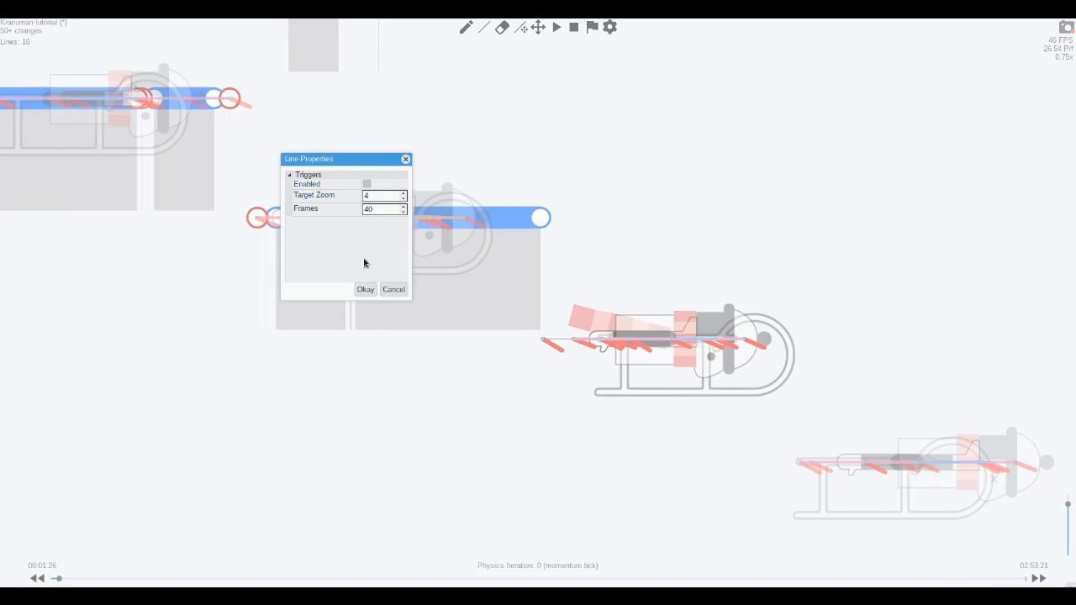
pyautogui.click(393, 289)
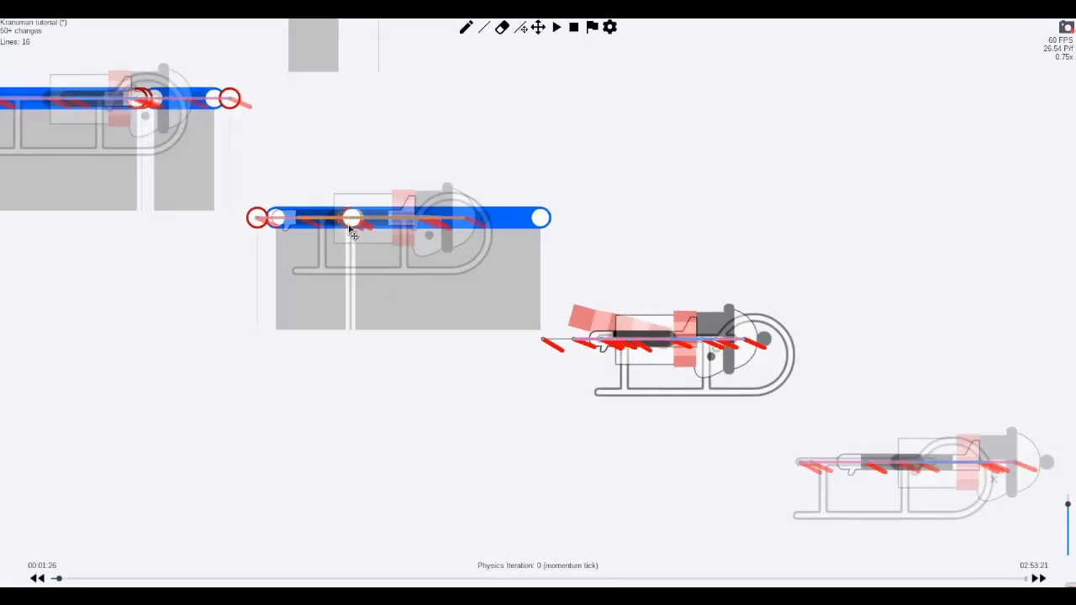
pyautogui.rightClick(351, 231)
pyautogui.click(378, 188)
pyautogui.scroll(20, 377, 189)
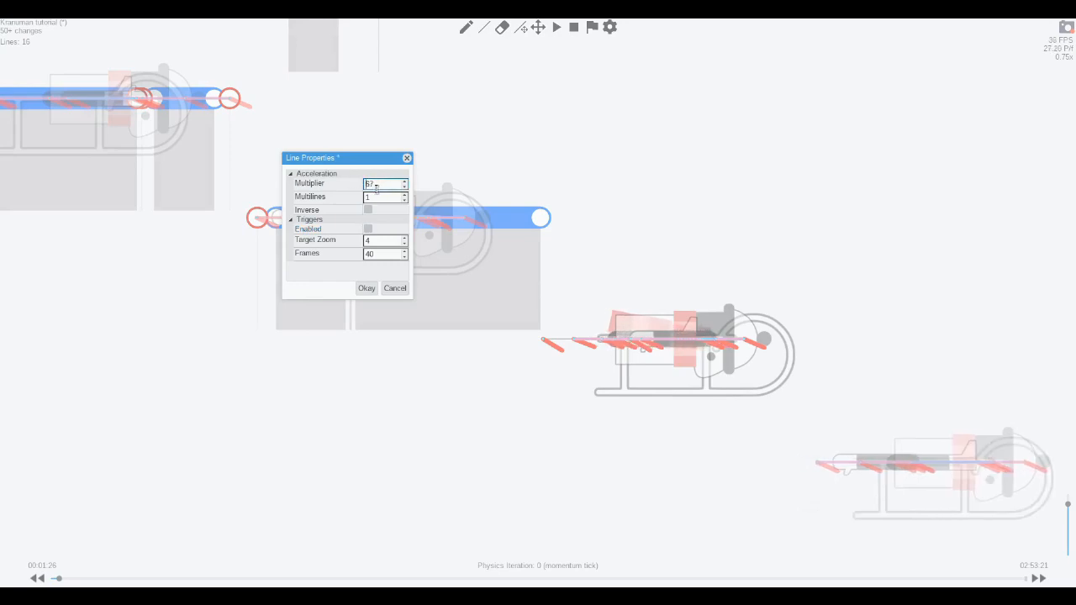
pyautogui.scroll(-4, 376, 190)
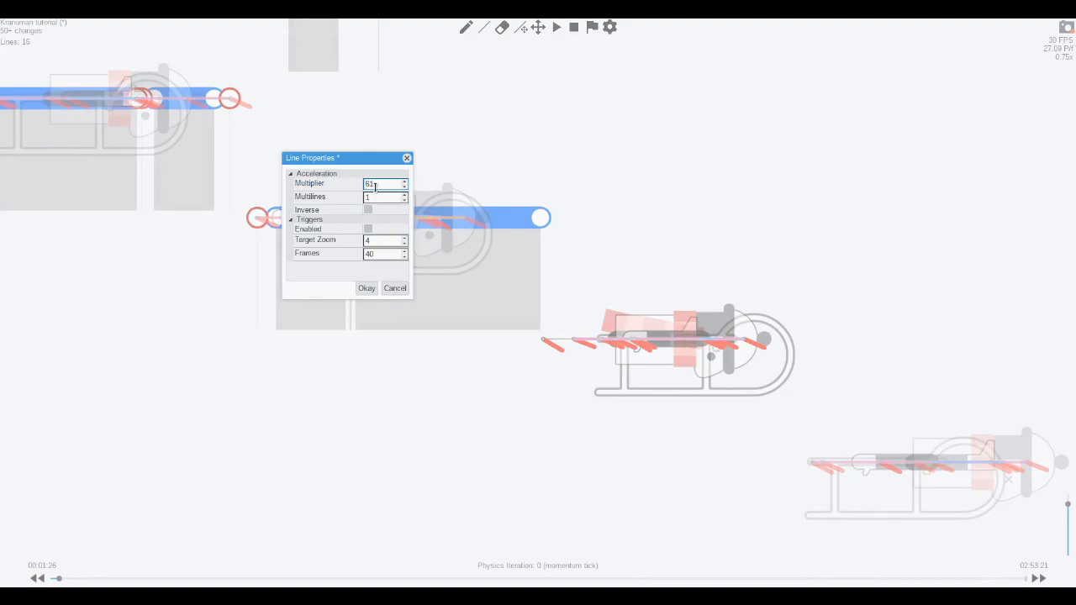
pyautogui.scroll(2, 376, 186)
pyautogui.click(367, 289)
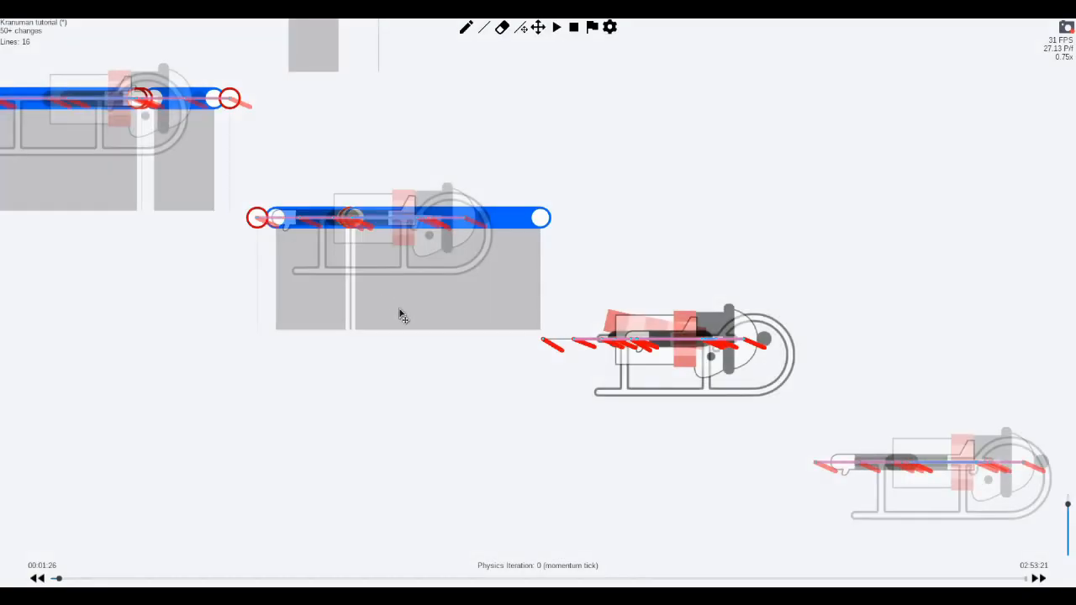
# Step: Advance to frame 00:01:29, replay the run from an earlier frame, and pause it at frame 00:01:26
pyautogui.press('Right')
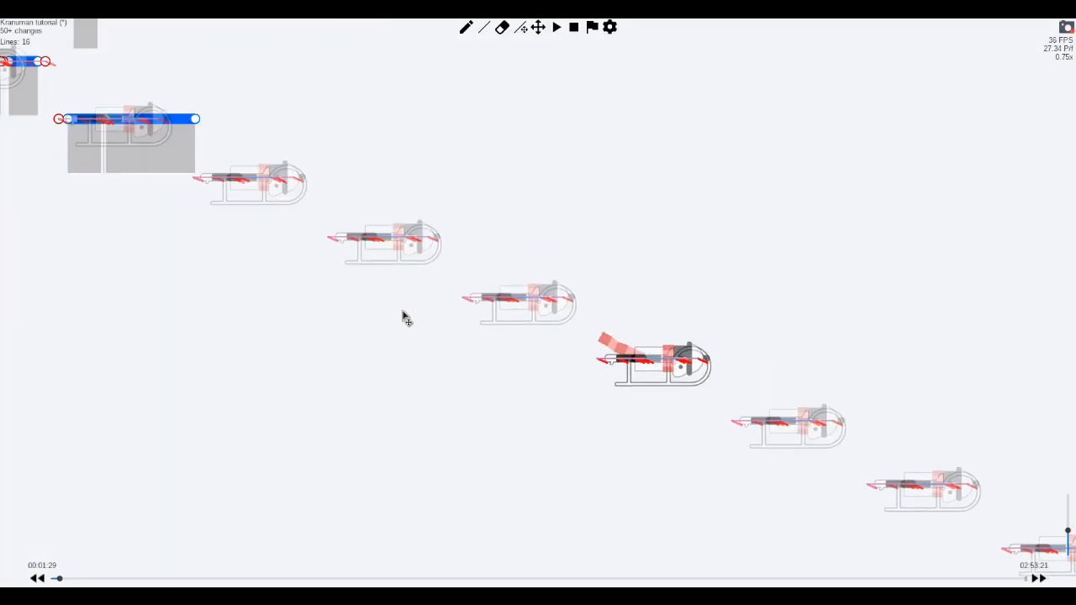
pyautogui.press('y')
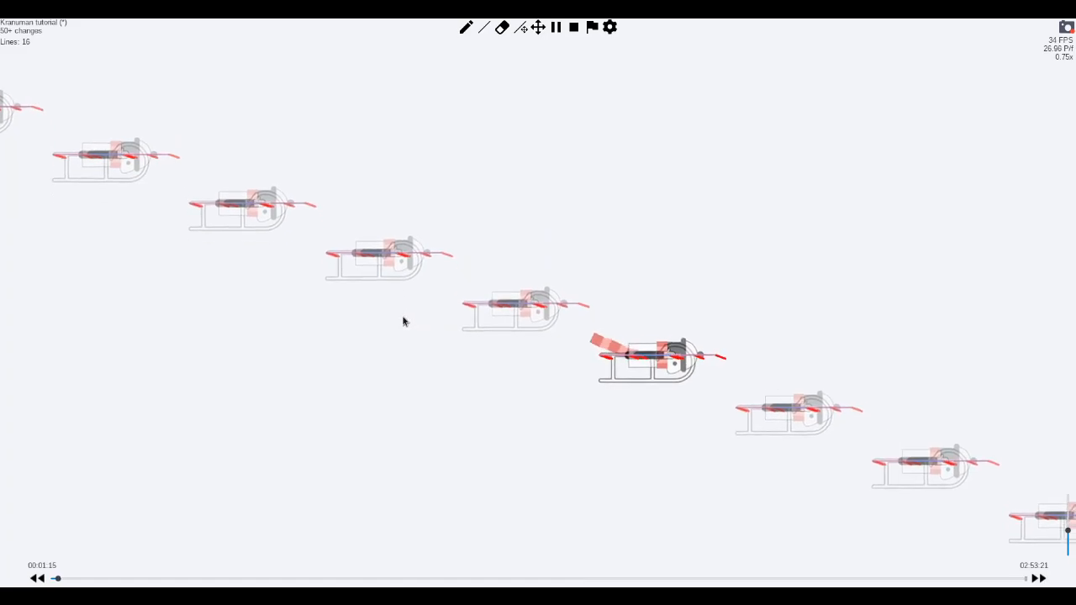
pyautogui.press('space')
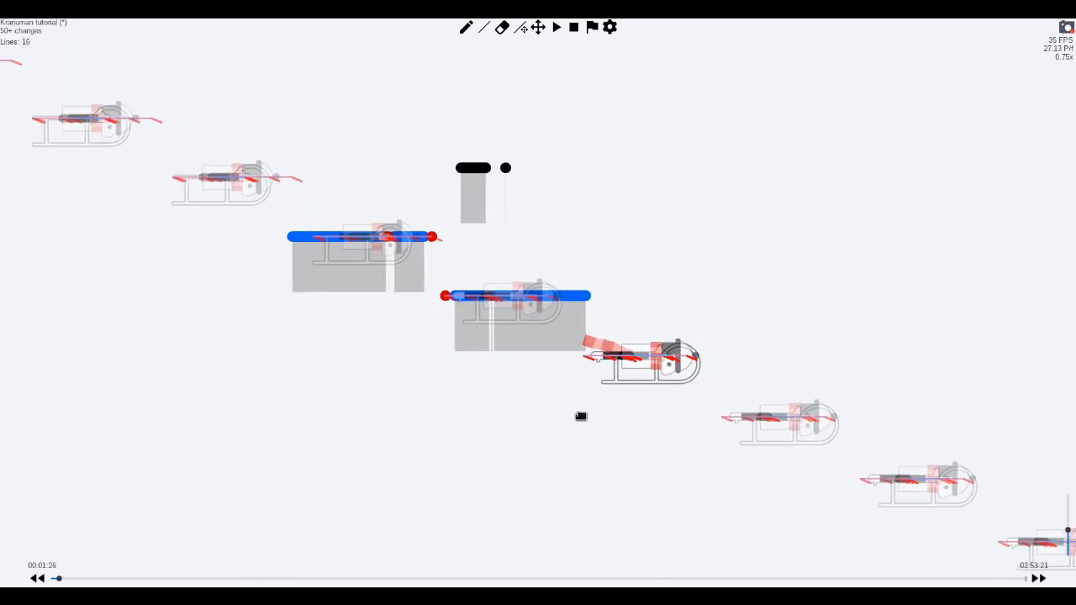
# Step: Compare the rider's pose in the frames around 00:01:26 by moving back and forth through them
pyautogui.moveTo(582, 416); pyautogui.dragTo(545, 413)
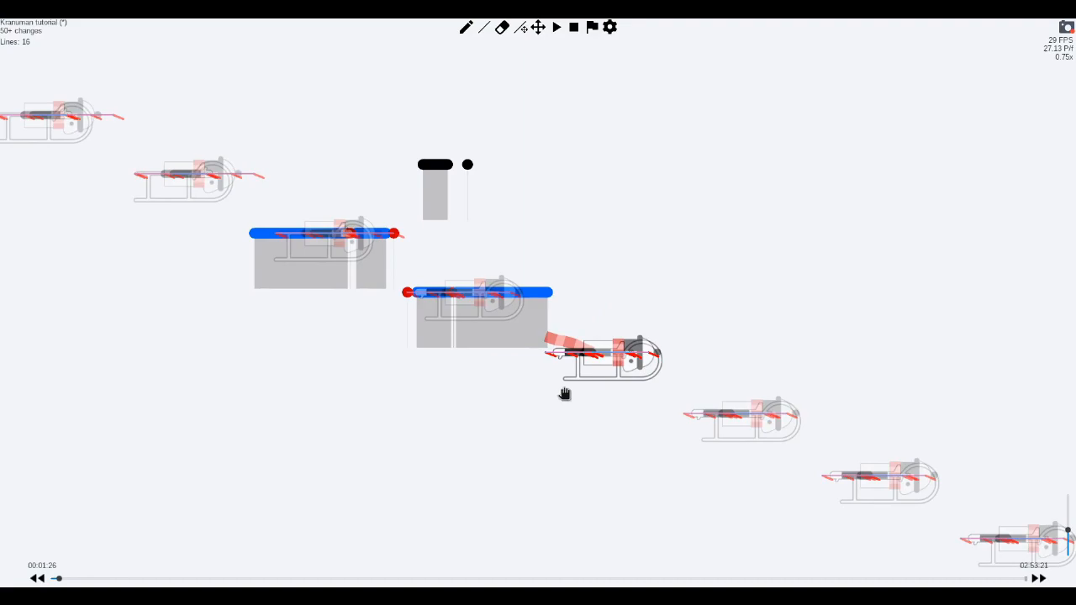
pyautogui.press('Left')
pyautogui.press('Left')
pyautogui.press('Right')
pyautogui.press('Right')
pyautogui.press('Right')
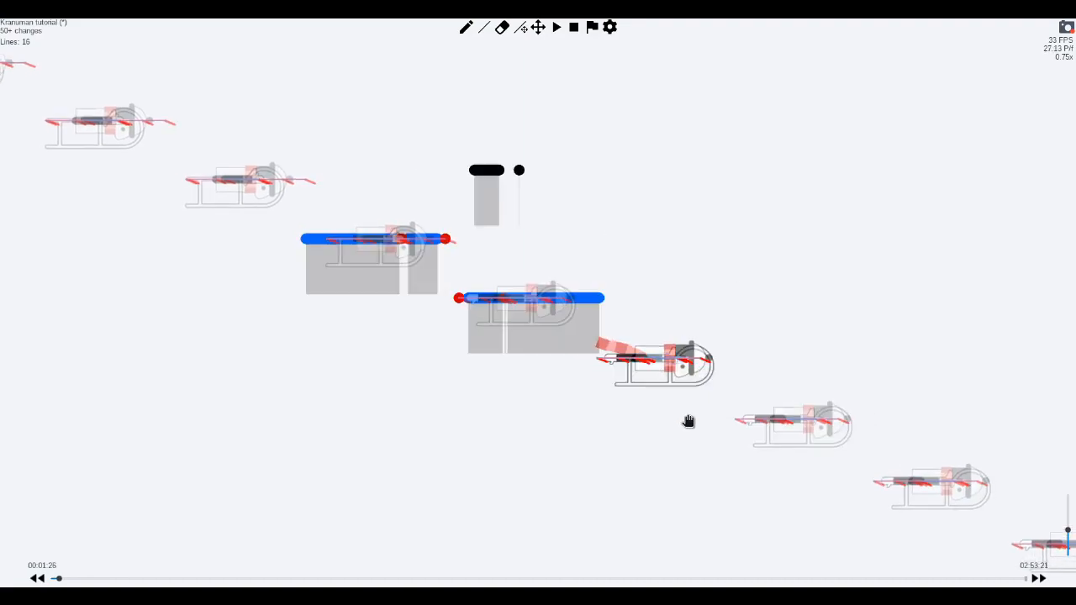
pyautogui.press('Left')
# Step: Examine the two blue lines and their red lines against the rider's ghosted positions around frame 00:01:26
pyautogui.scroll(-4, 450, 259)
pyautogui.moveTo(446, 217); pyautogui.dragTo(617, 343)
pyautogui.scroll(-5, 617, 343)
pyautogui.moveTo(507, 267); pyautogui.dragTo(435, 240)
pyautogui.scroll(8, 529, 319)
pyautogui.moveTo(464, 324); pyautogui.dragTo(755, 185)
pyautogui.moveTo(518, 301); pyautogui.dragTo(586, 305)
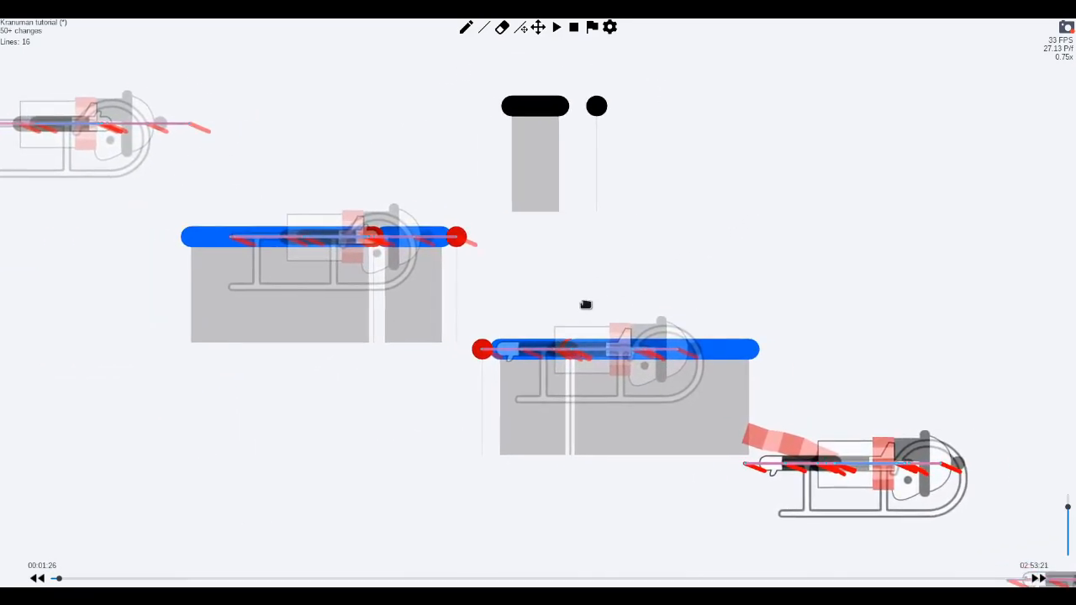
pyautogui.press('Right')
pyautogui.press('Left')
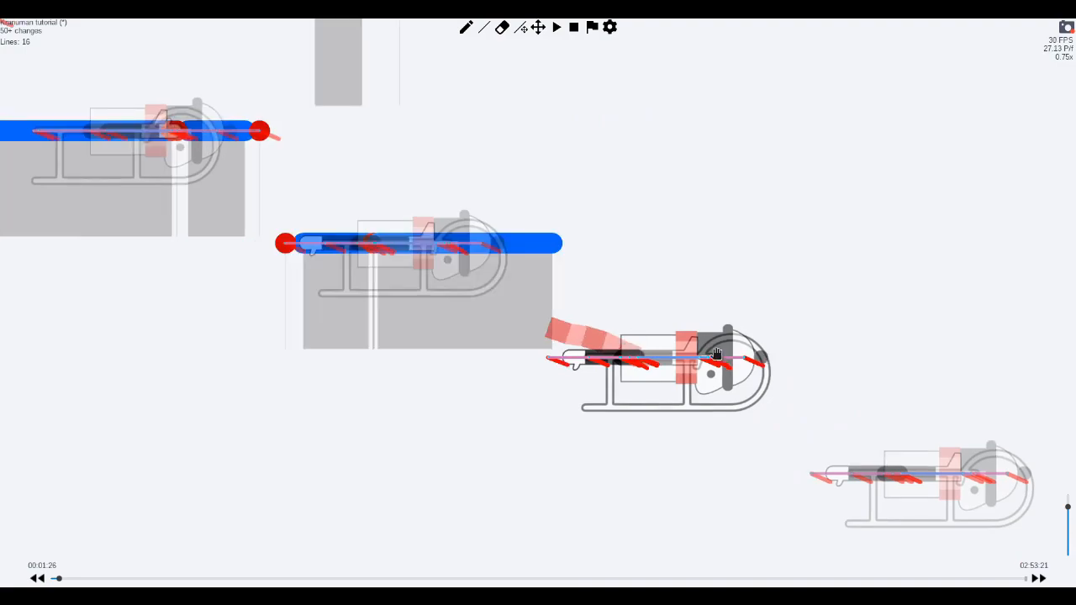
pyautogui.scroll(-6, 487, 361)
pyautogui.scroll(5, 487, 361)
pyautogui.moveTo(577, 358); pyautogui.dragTo(545, 333)
pyautogui.scroll(-2, 476, 307)
pyautogui.scroll(-2, 505, 365)
pyautogui.scroll(4, 507, 365)
pyautogui.scroll(-2, 613, 312)
pyautogui.scroll(2, 613, 312)
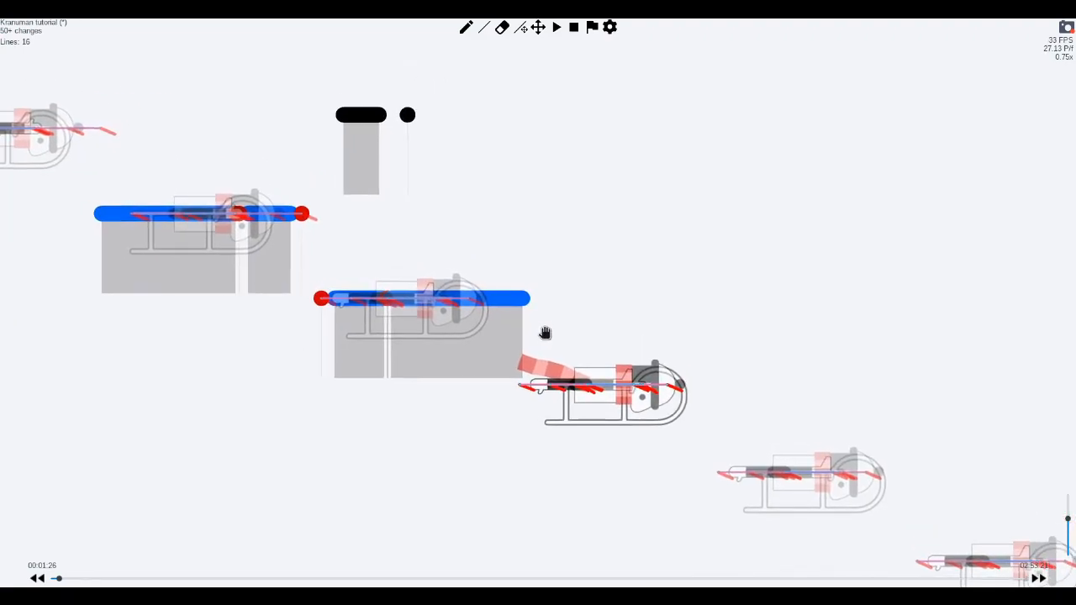